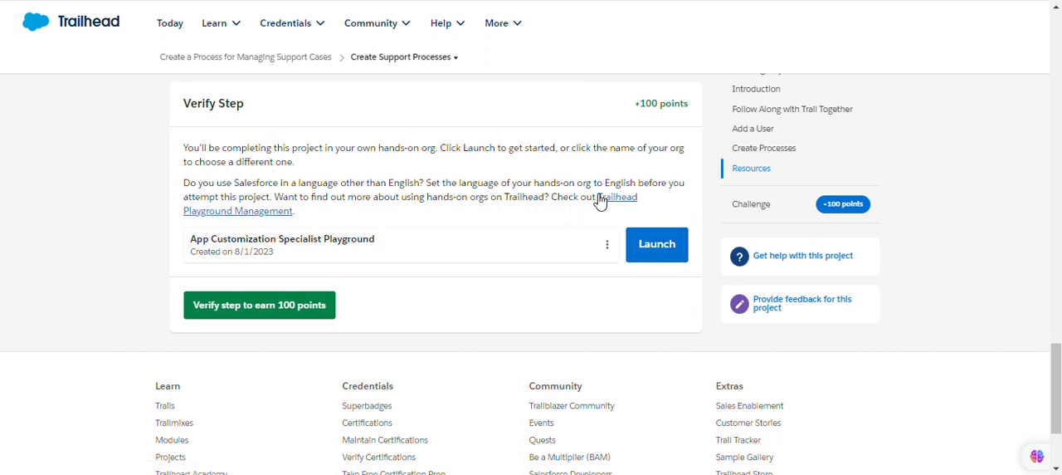
Launch the App Customization Specialist Playground for the Create Support Processes project and open its Setup page.
left_click(657, 249)
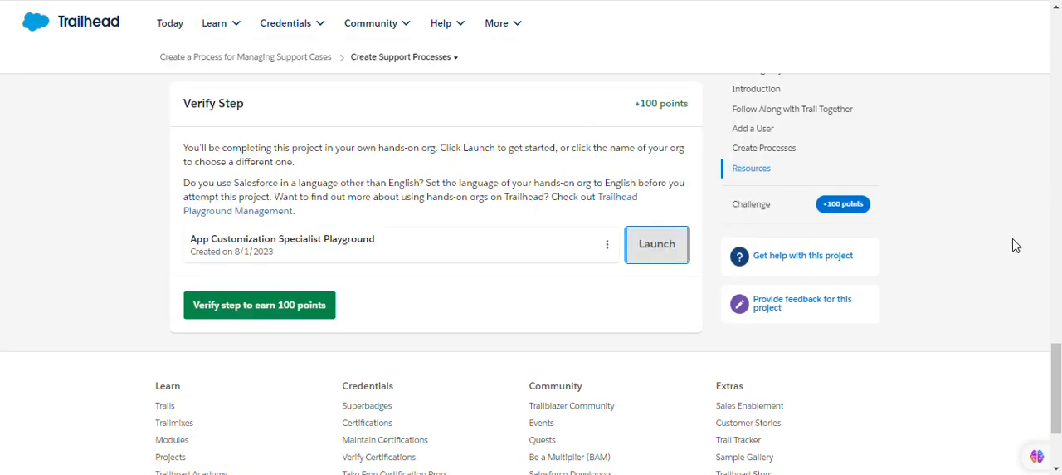
left_click_drag(1057, 379, 1059, 180)
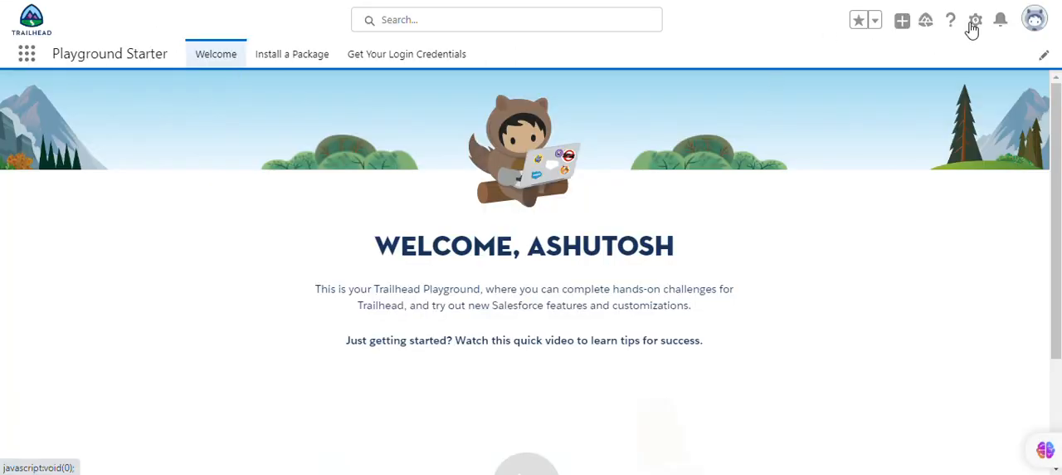
left_click(973, 24)
left_click(919, 80)
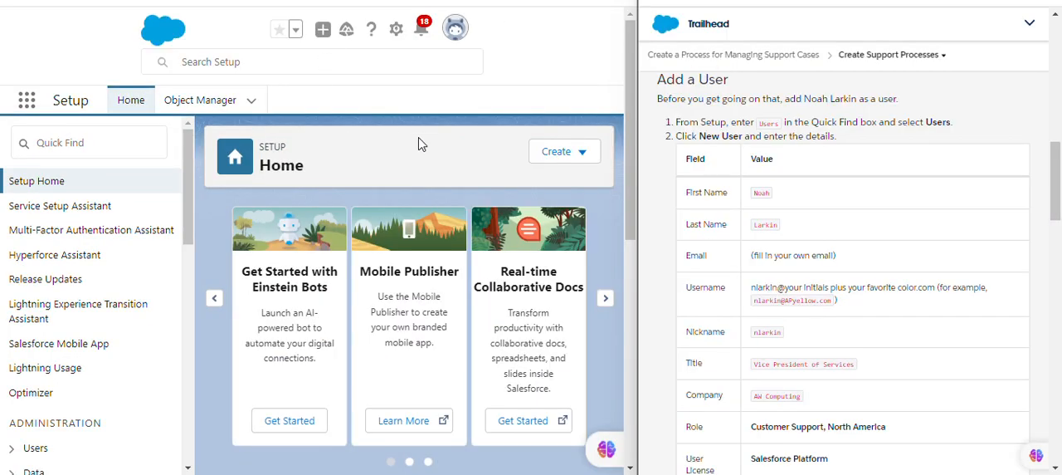
Find the Users page in Setup by searching for "user" and start a new user record.
left_click(132, 149)
type("u")
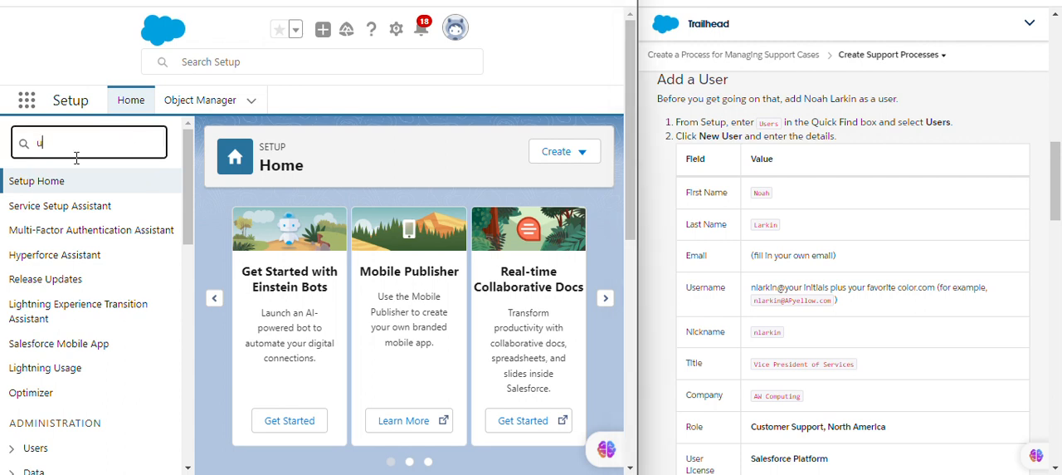
type("ser")
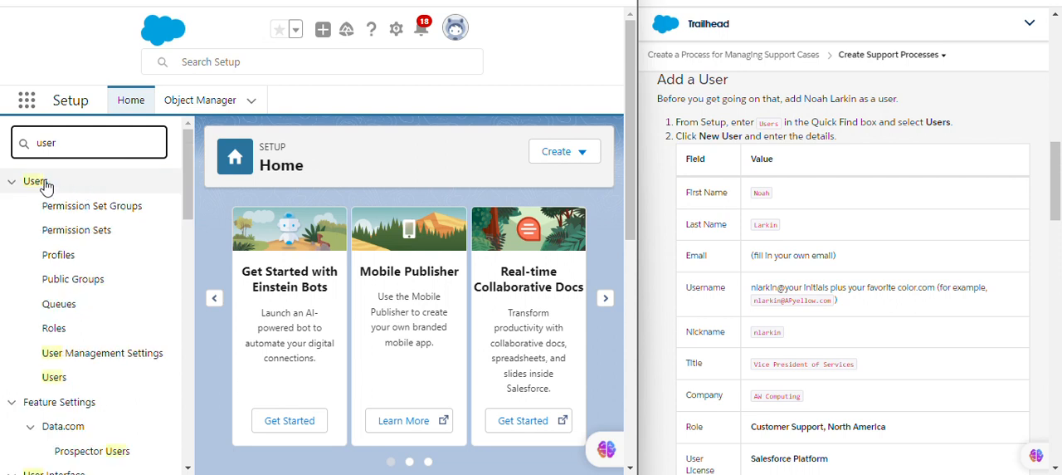
left_click(36, 183)
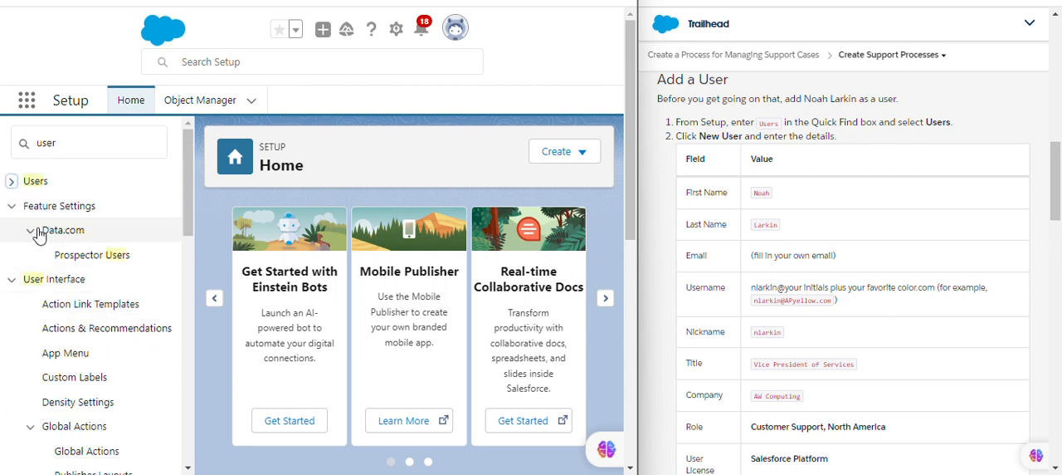
left_click(23, 184)
left_click(14, 184)
left_click(13, 186)
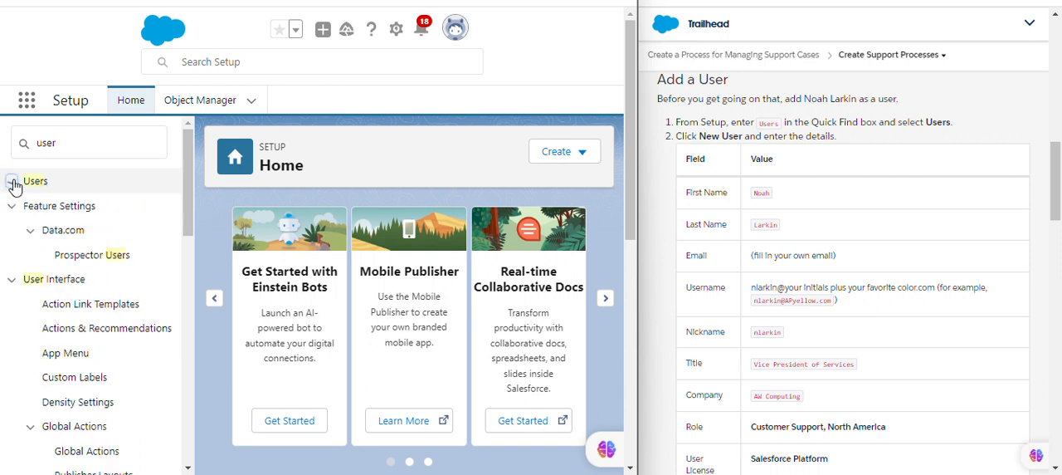
left_click(14, 186)
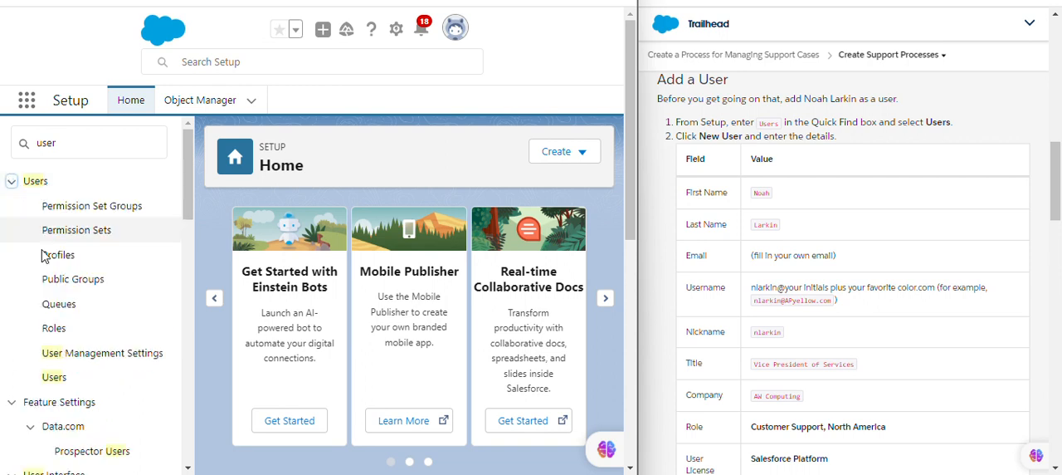
left_click(54, 377)
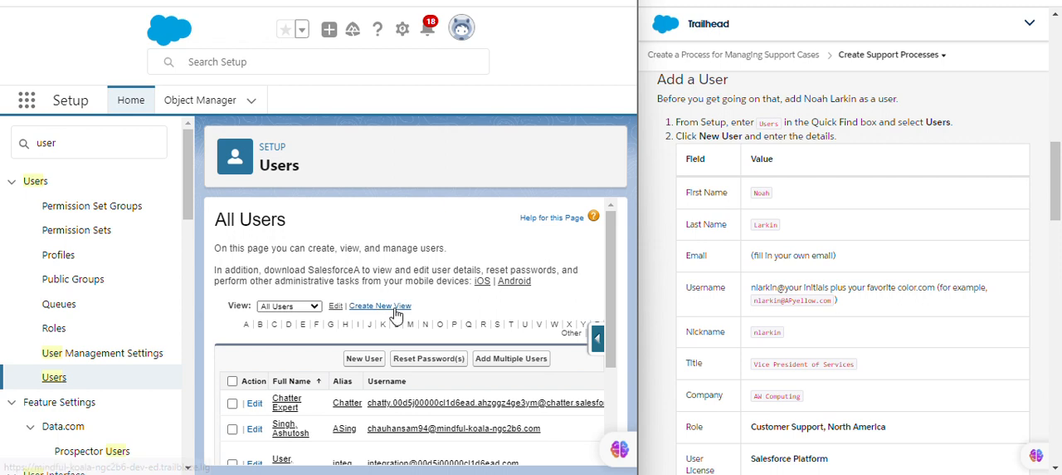
left_click(363, 358)
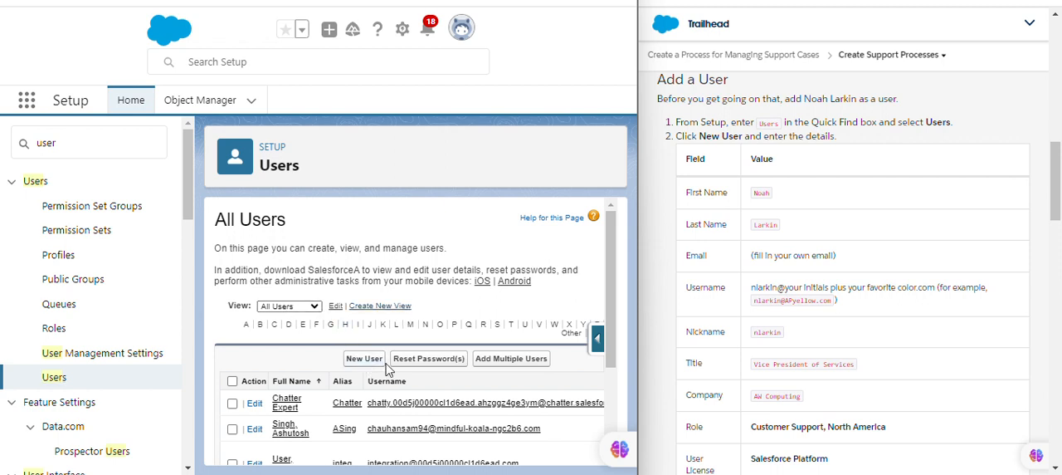
double_click(757, 193)
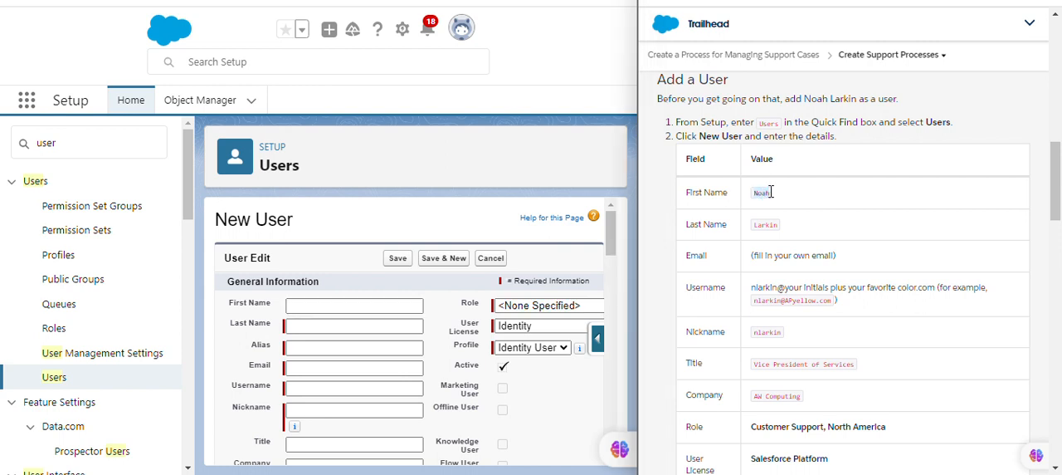
left_click(352, 307)
key("ctrl+v")
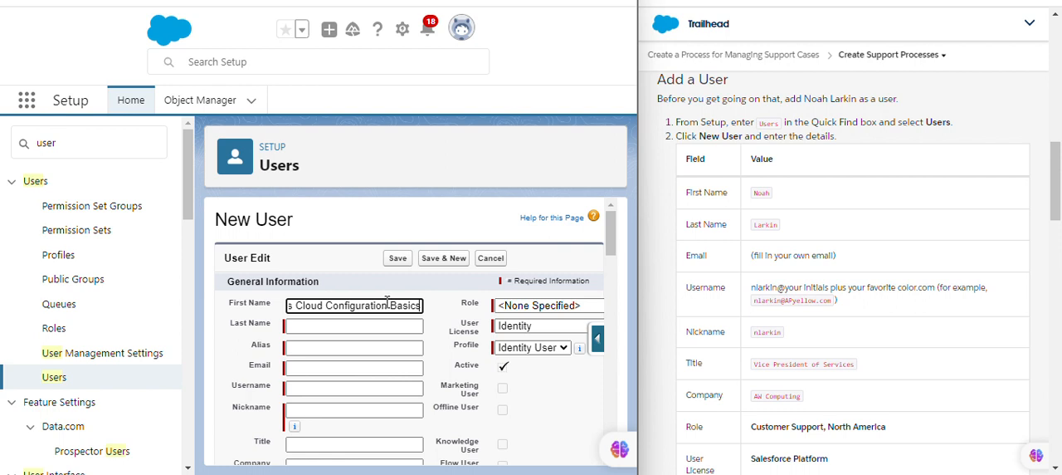
key("ctrl+a")
key("BackSpace")
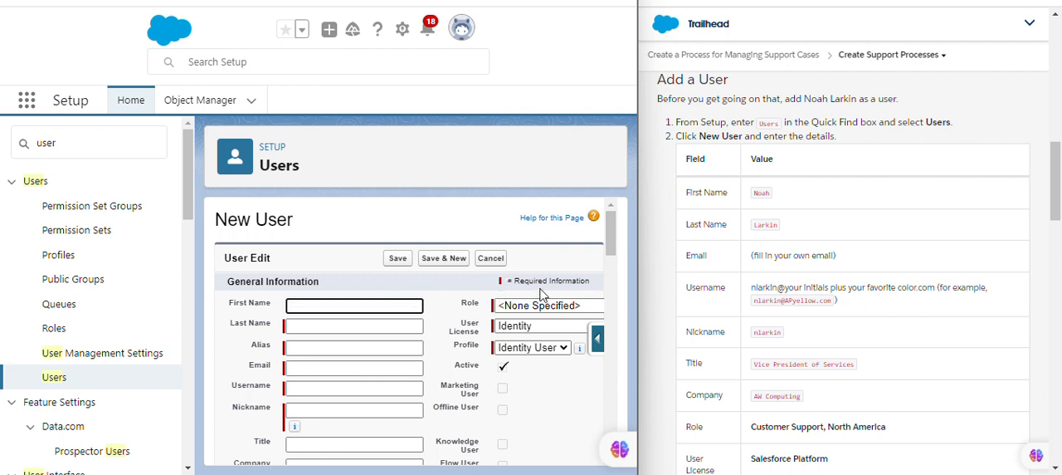
Fill in the new user's first name and last name with the values from the Trailhead Add a User table.
left_click_drag(752, 193, 770, 196)
key("ctrl+c")
left_click(327, 306)
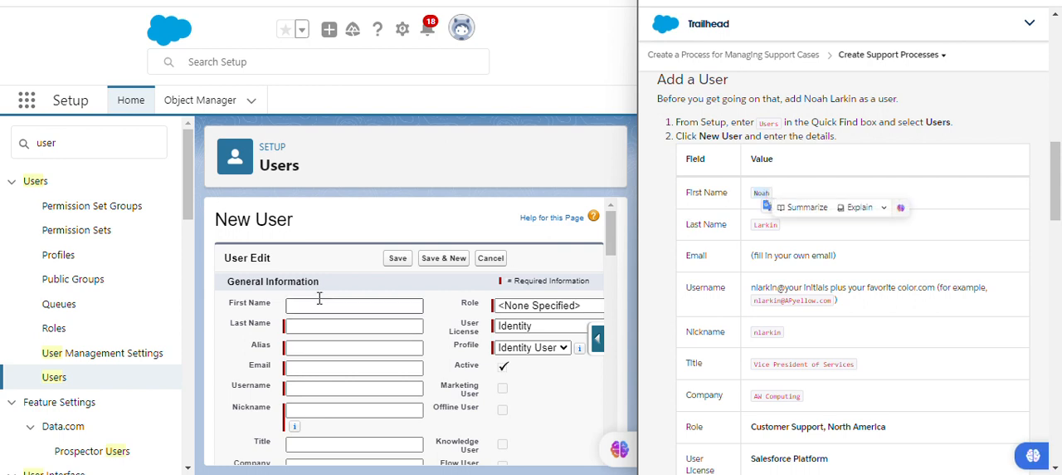
key("ctrl+v")
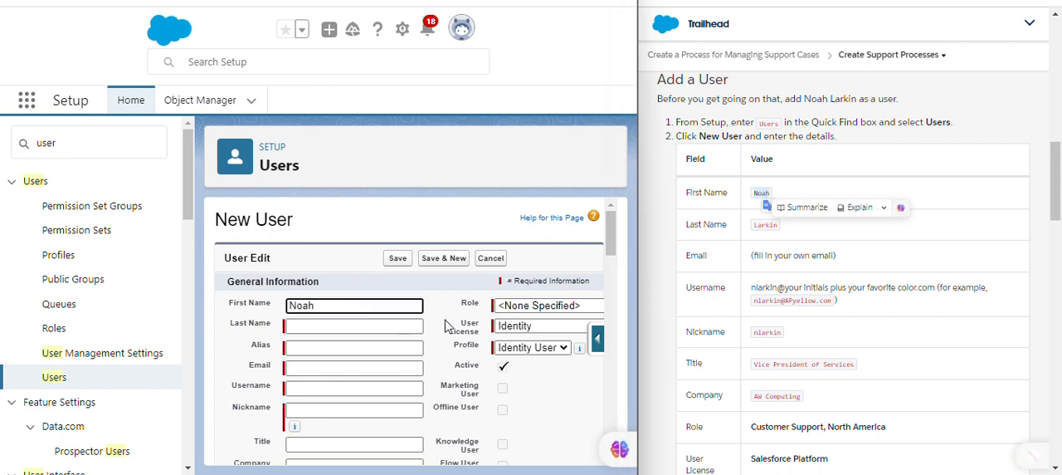
left_click_drag(754, 237, 780, 235)
key("ctrl+c")
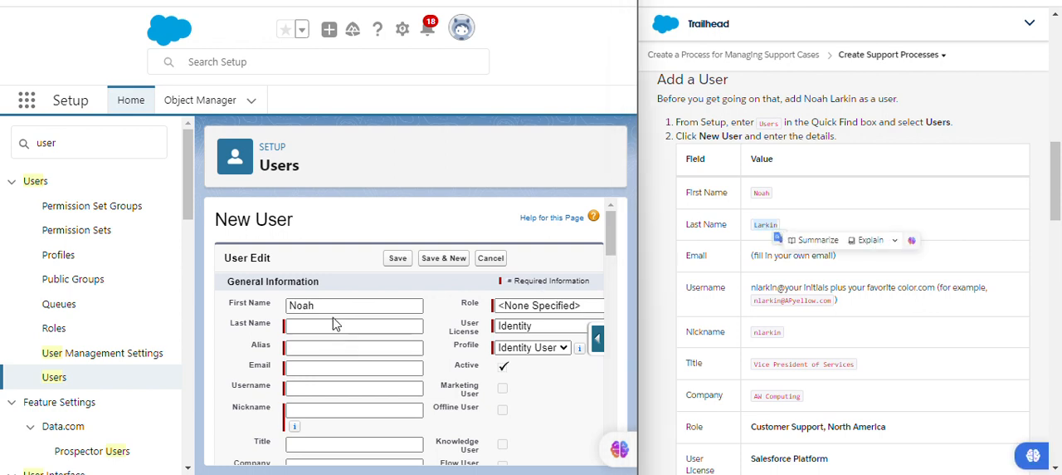
left_click(335, 326)
key("ctrl+v")
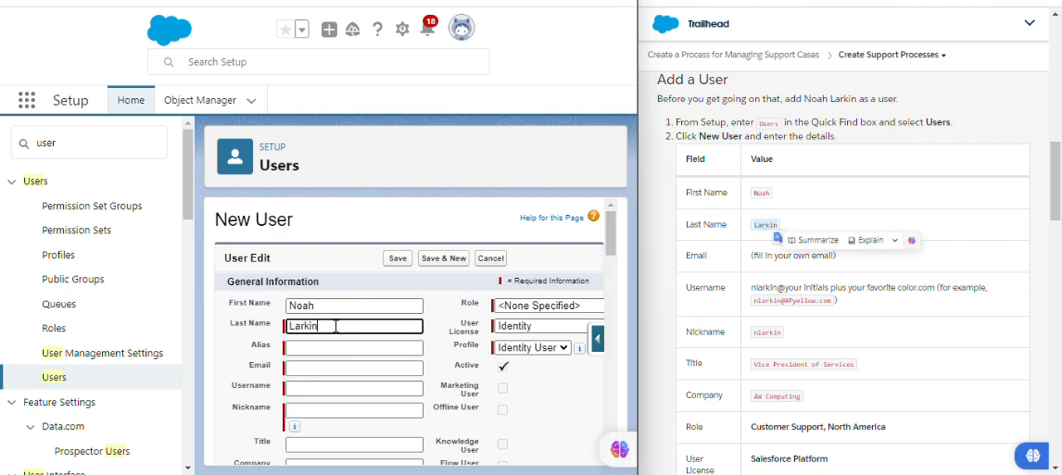
left_click(446, 312)
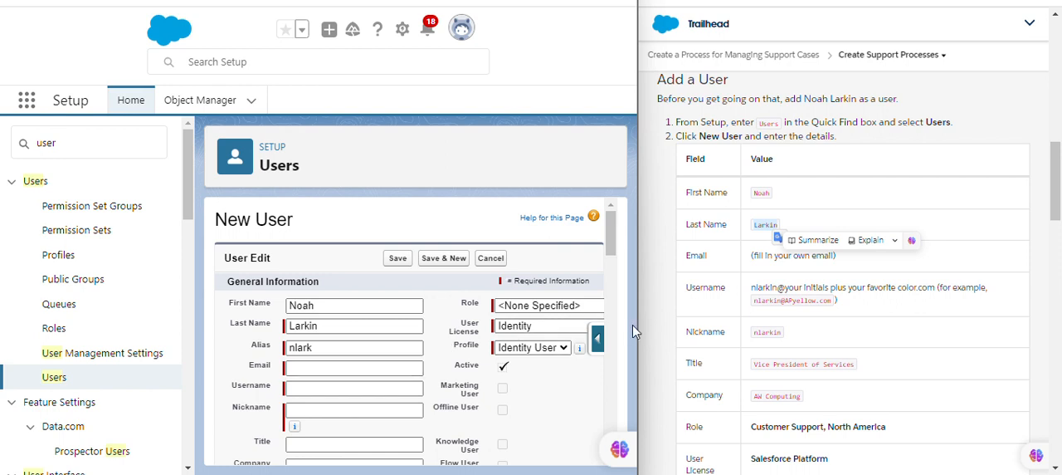
Enter your own e-mail address in the new user's Email field.
left_click_drag(751, 255, 821, 259)
left_click(314, 372)
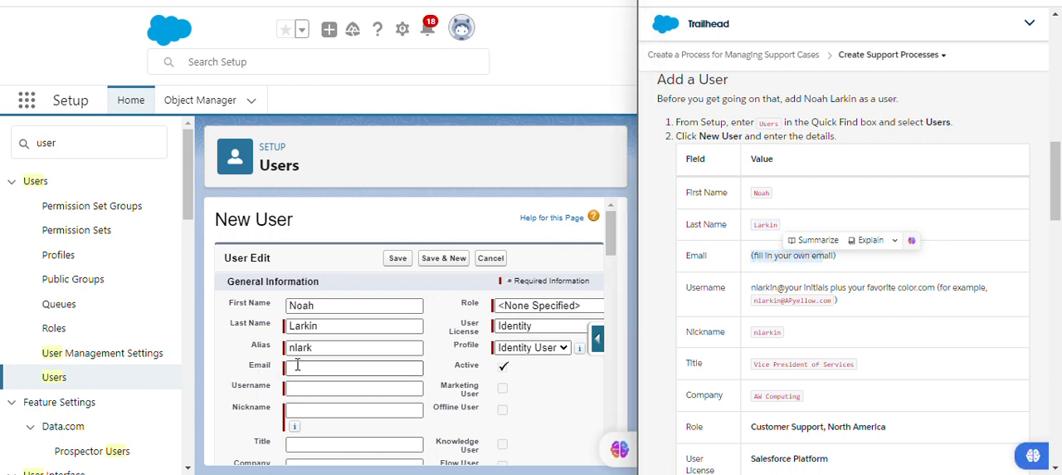
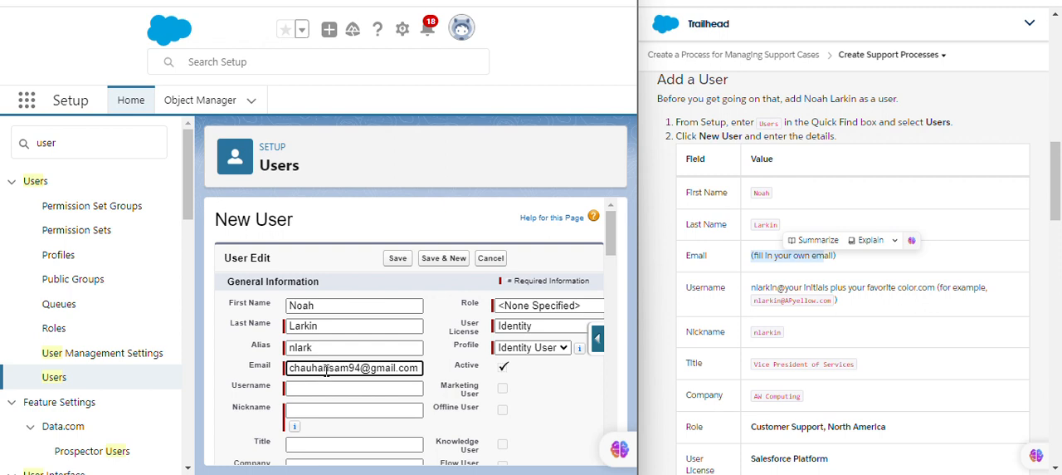
left_click(456, 357)
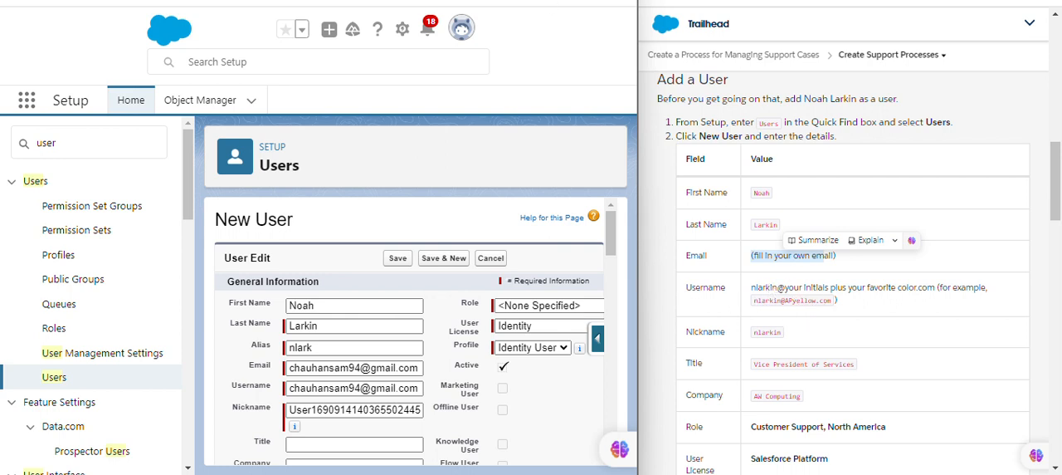
Insert 23 directly before the @ sign in the new user's username.
scroll(491, 310, "down", 1)
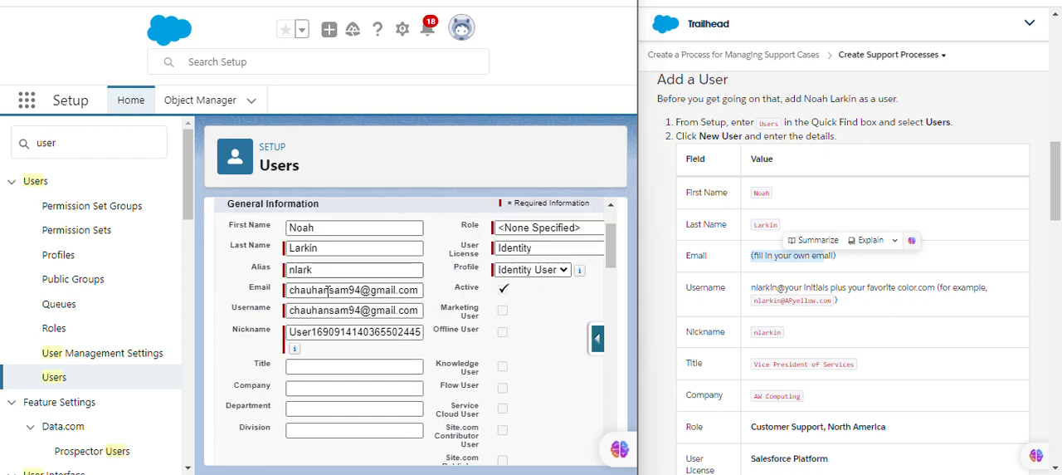
left_click(370, 311)
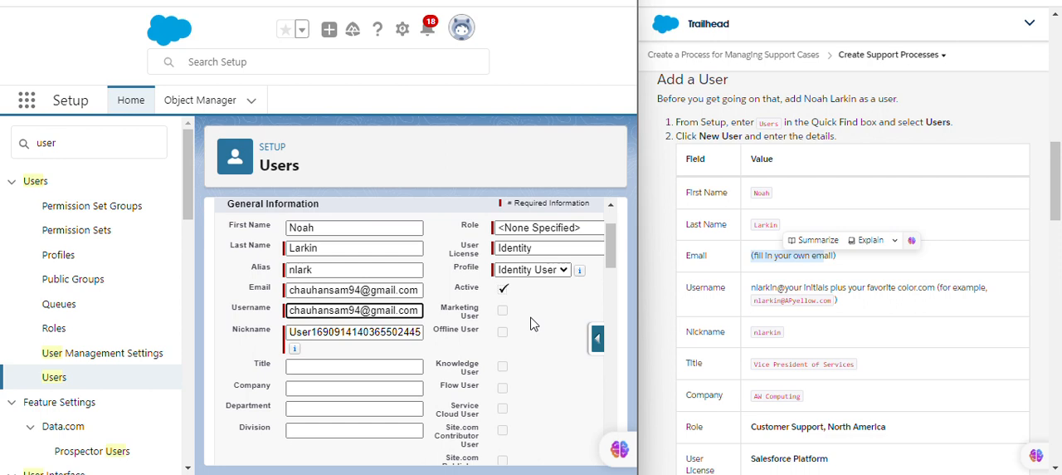
type("23")
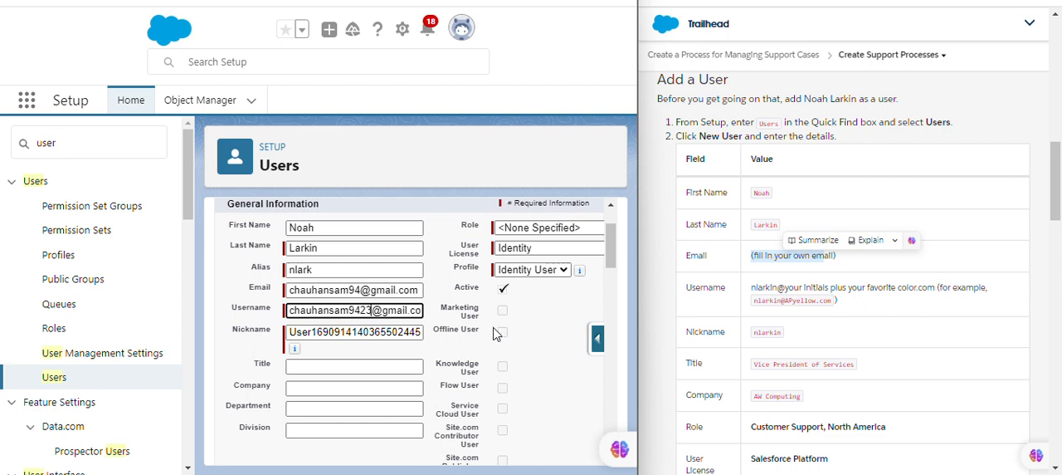
left_click(437, 315)
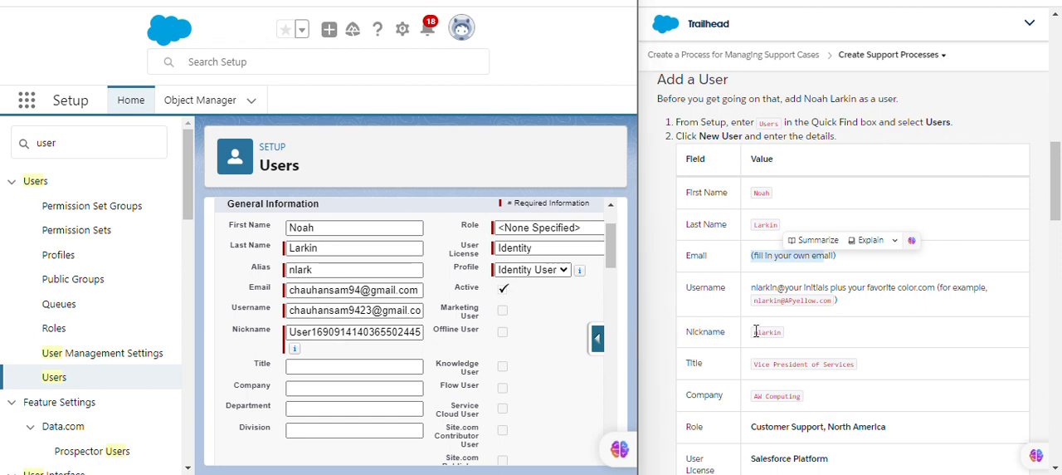
Replace the generated nickname with the Nickname value from the Trailhead Add a User table.
left_click_drag(754, 332, 790, 333)
key("ctrl+c")
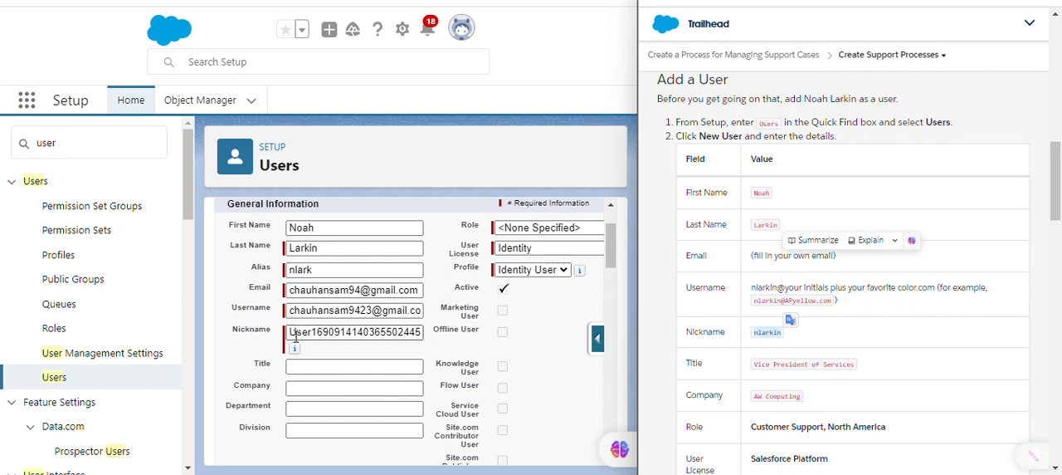
left_click_drag(292, 330, 438, 335)
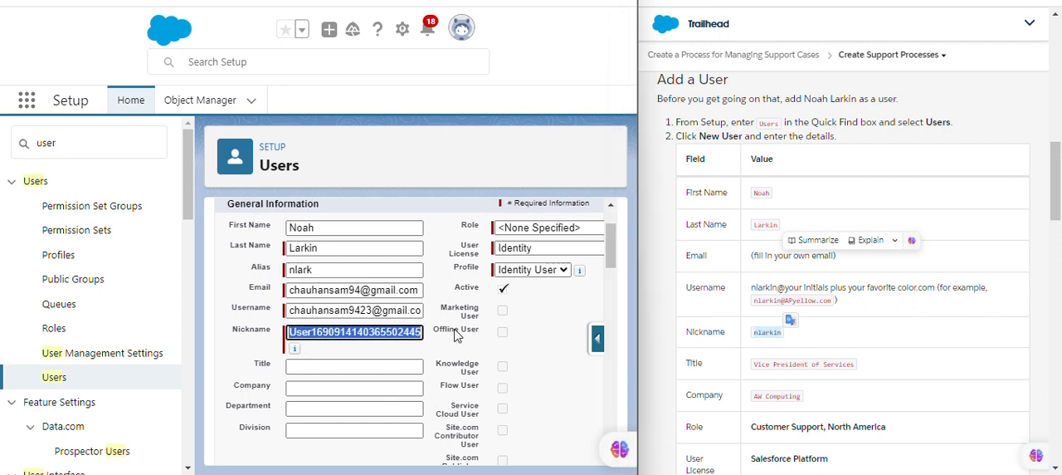
key("ctrl+v")
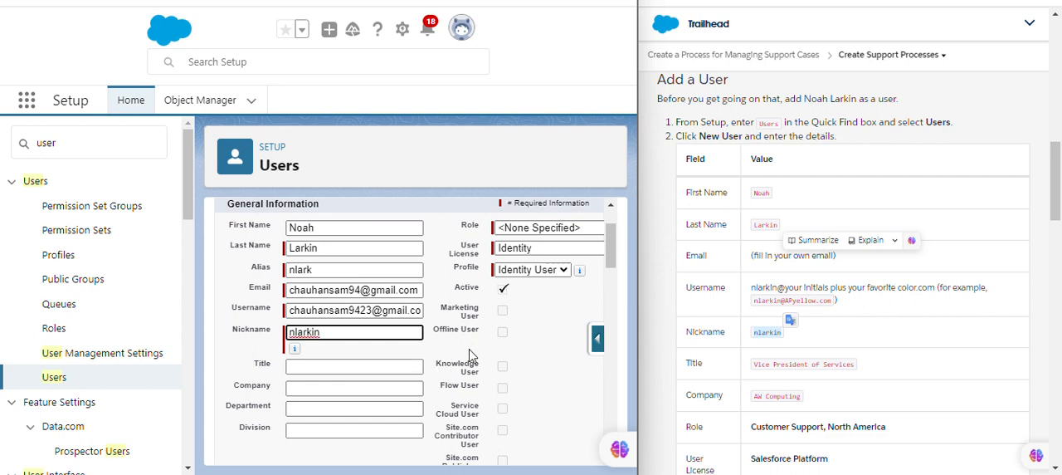
left_click(515, 336)
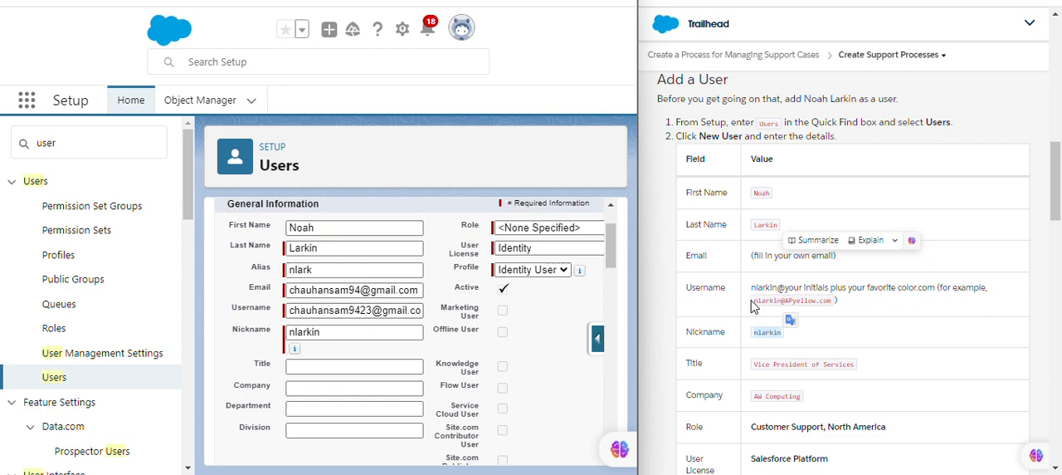
Replace the new user's username with the example username given in the Trailhead Add a User table.
left_click_drag(752, 303, 837, 305)
key("ctrl+c")
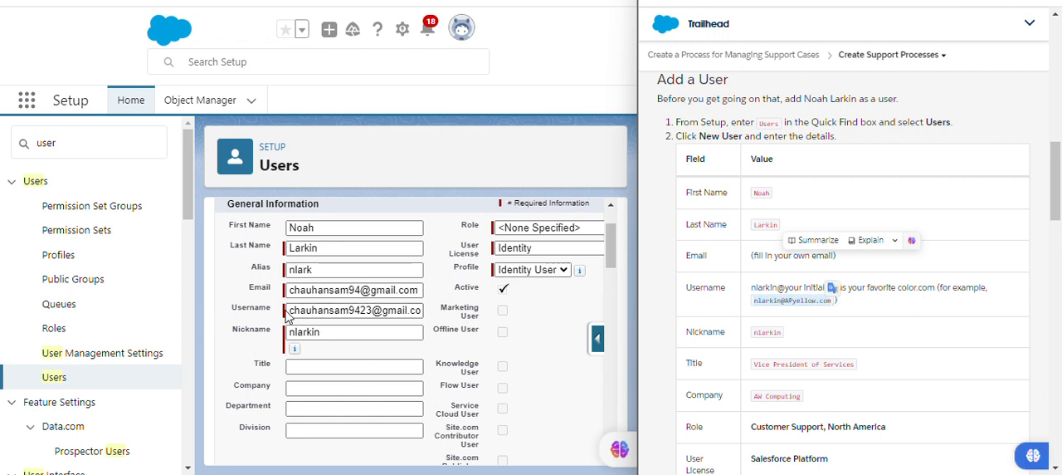
left_click_drag(287, 315, 428, 317)
key("ctrl+v")
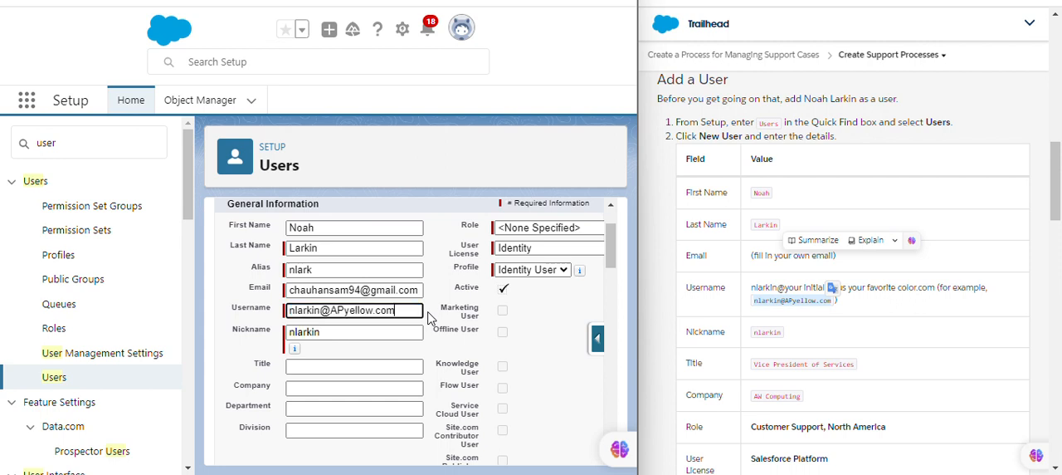
left_click(416, 334)
scroll(420, 339, "up", 1)
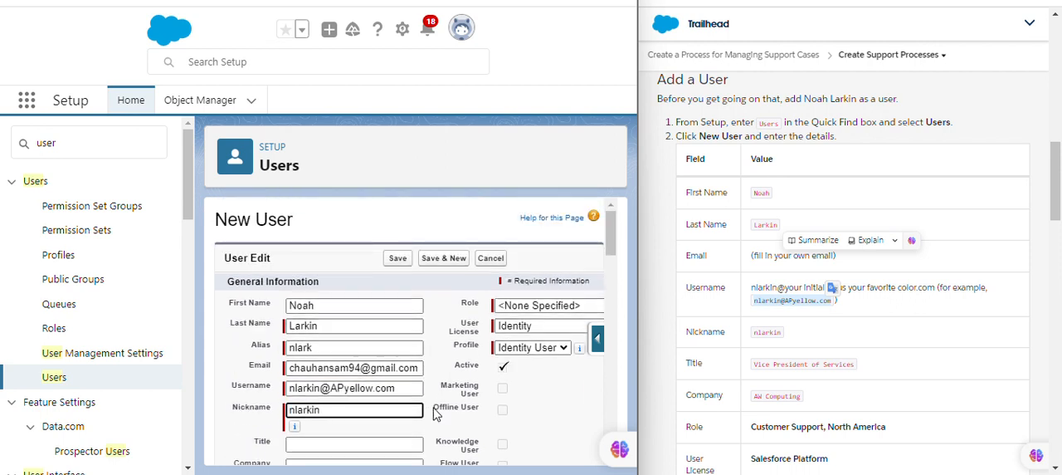
Set the new user's Title to Vice President of Services and Company to AW Computing, as given in the Trailhead table.
left_click(436, 390)
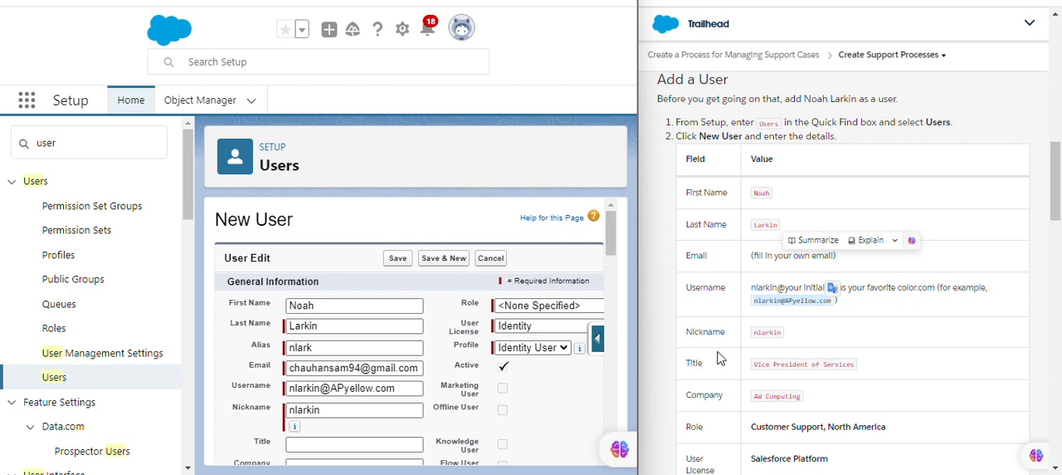
left_click_drag(752, 369, 848, 364)
key("ctrl+c")
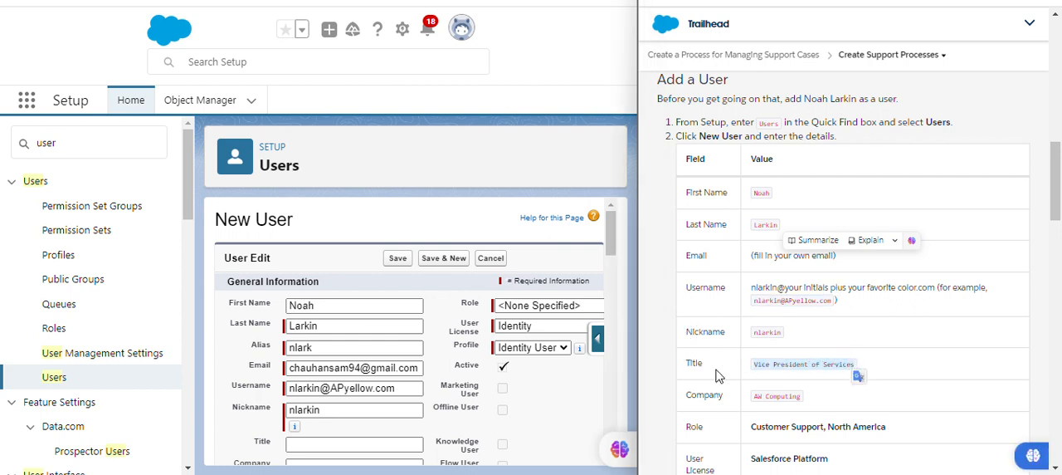
scroll(608, 229, "down", 3)
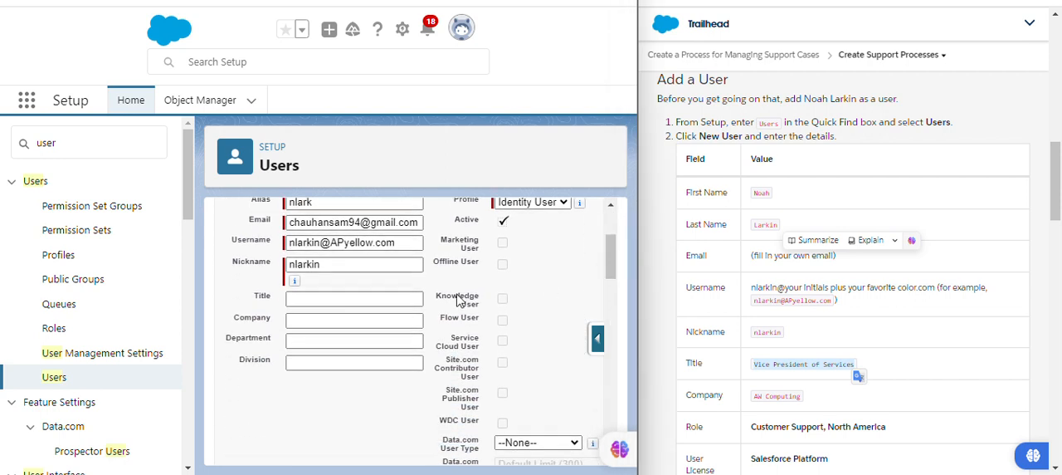
left_click(334, 300)
key("ctrl+v")
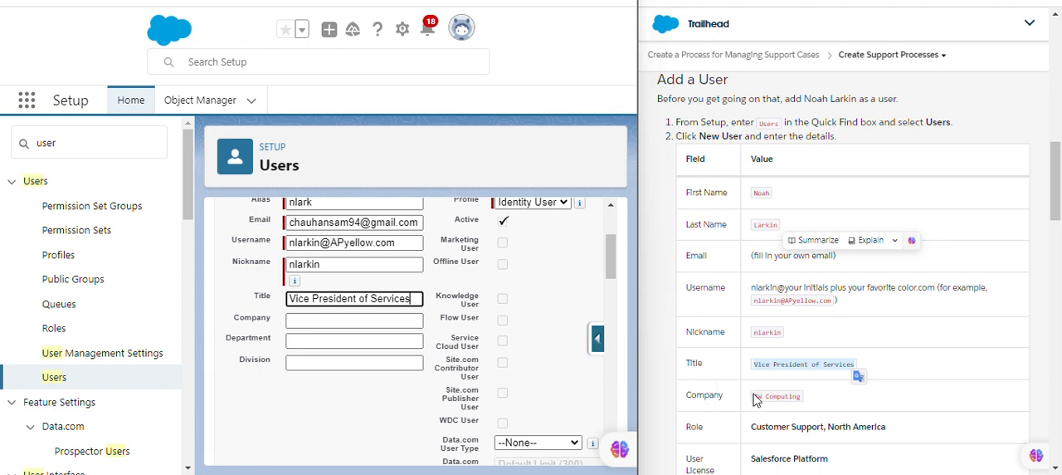
left_click_drag(757, 395, 802, 401)
key("ctrl+c")
left_click(803, 398)
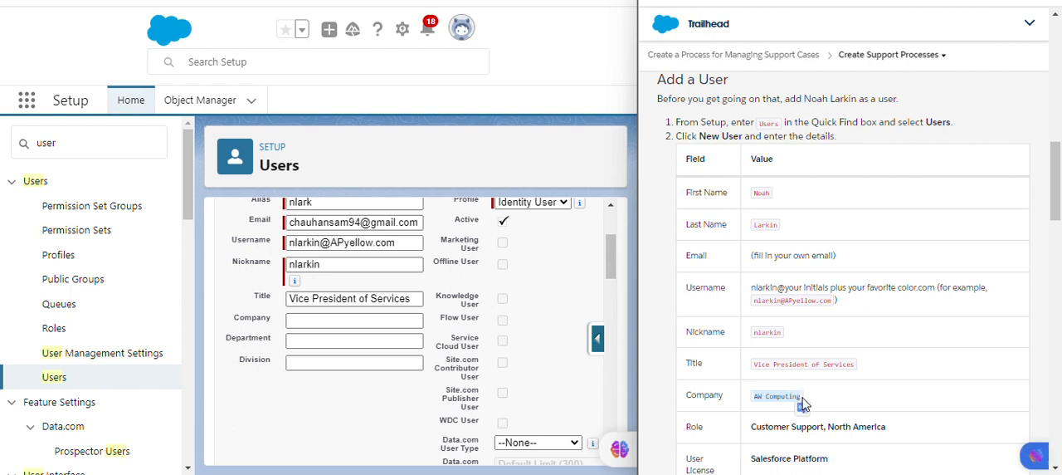
left_click(314, 321)
key("ctrl+v")
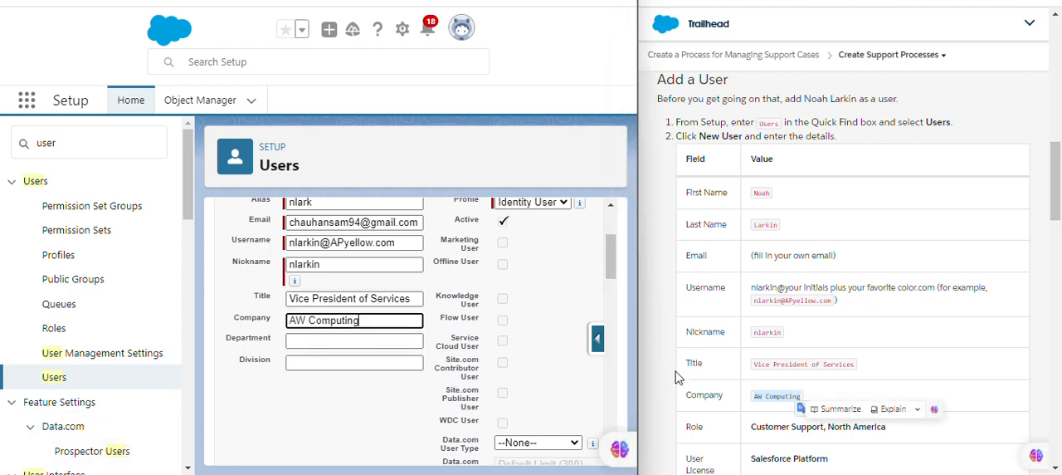
Assign the new user the role Customer Support, North America and the Salesforce Platform user license.
left_click_drag(606, 264, 606, 239)
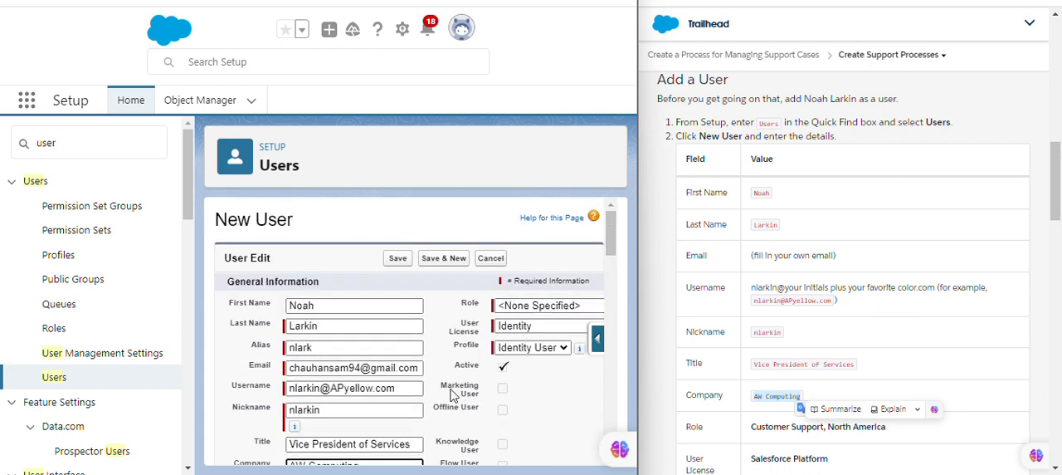
left_click(519, 307)
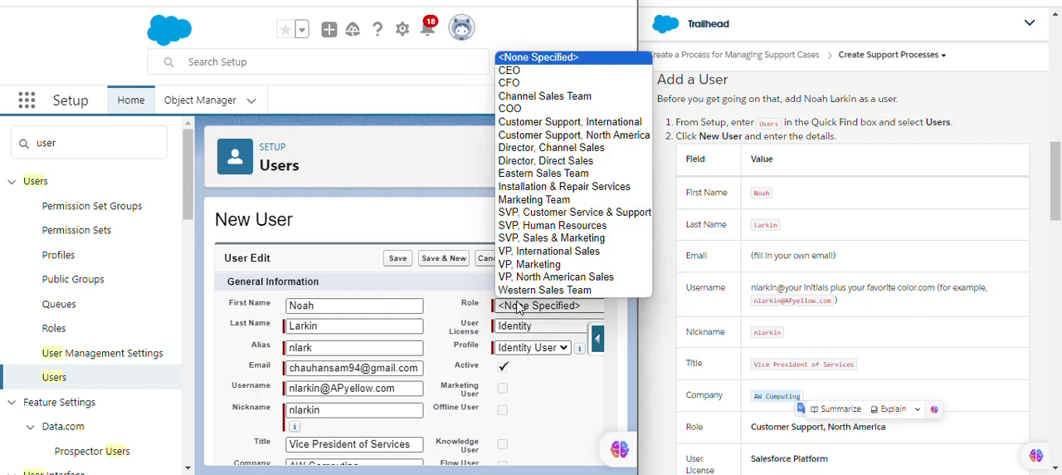
left_click(538, 136)
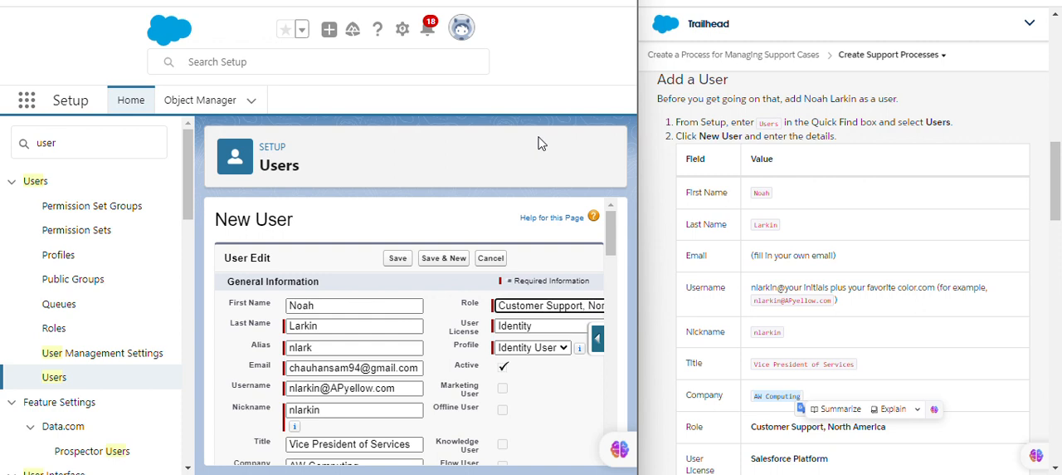
left_click(519, 325)
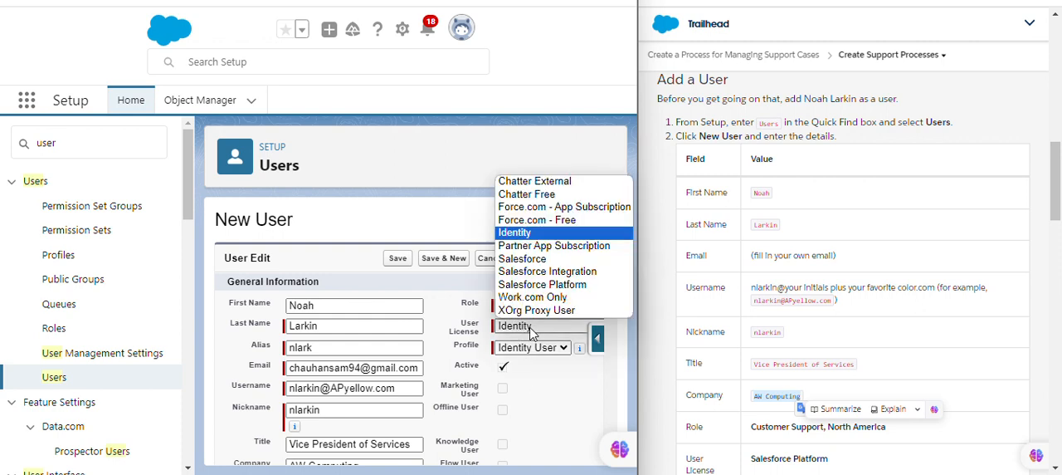
left_click(542, 287)
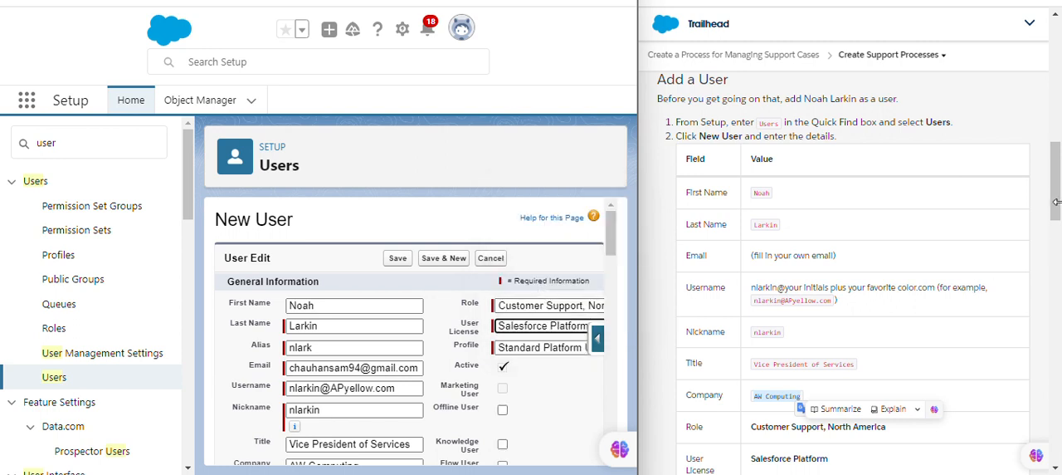
Choose the Standard Platform User profile for the new user and try to save the record.
scroll(1058, 246, "down", 3)
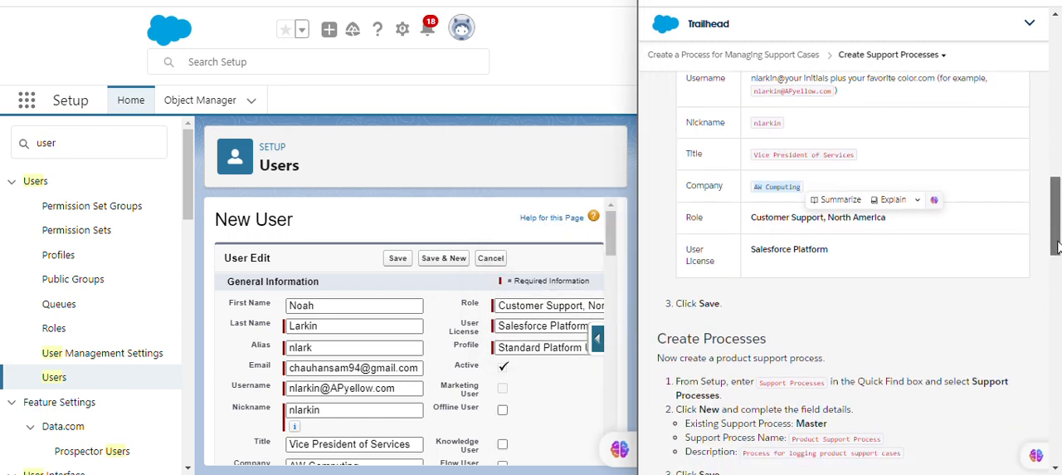
left_click(542, 351)
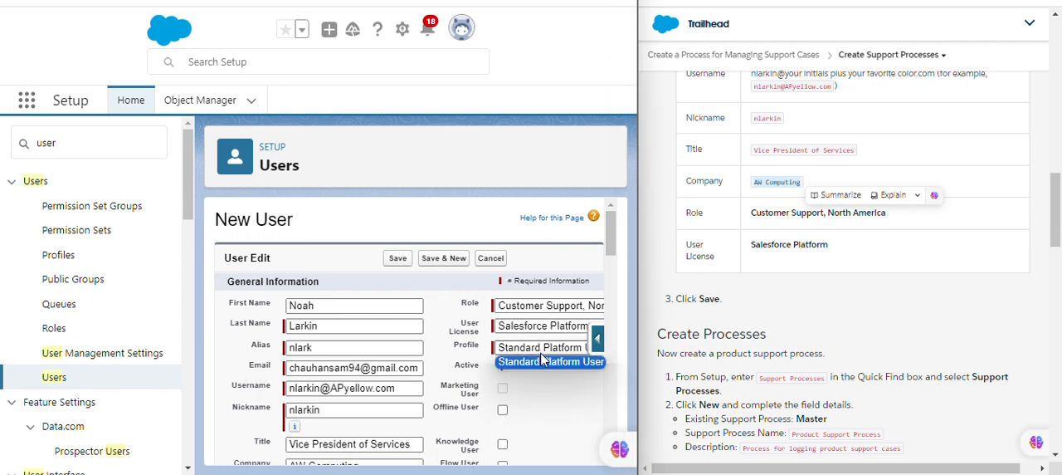
left_click(543, 360)
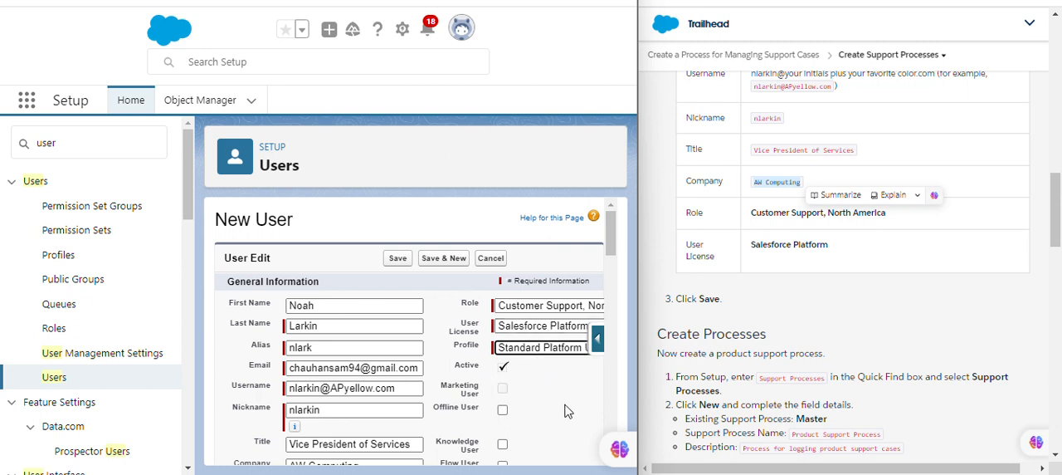
left_click(399, 259)
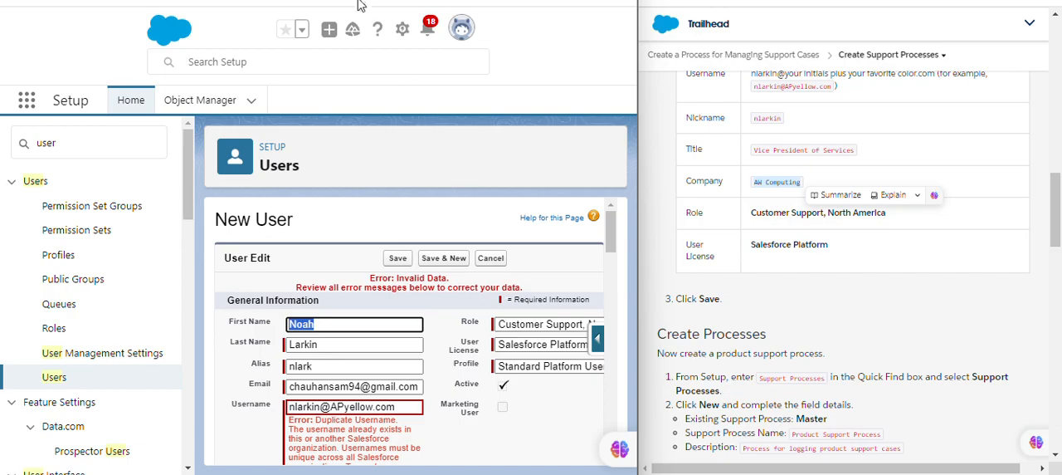
Replace the new user's username with a copy of the address in the Email field.
double_click(461, 1)
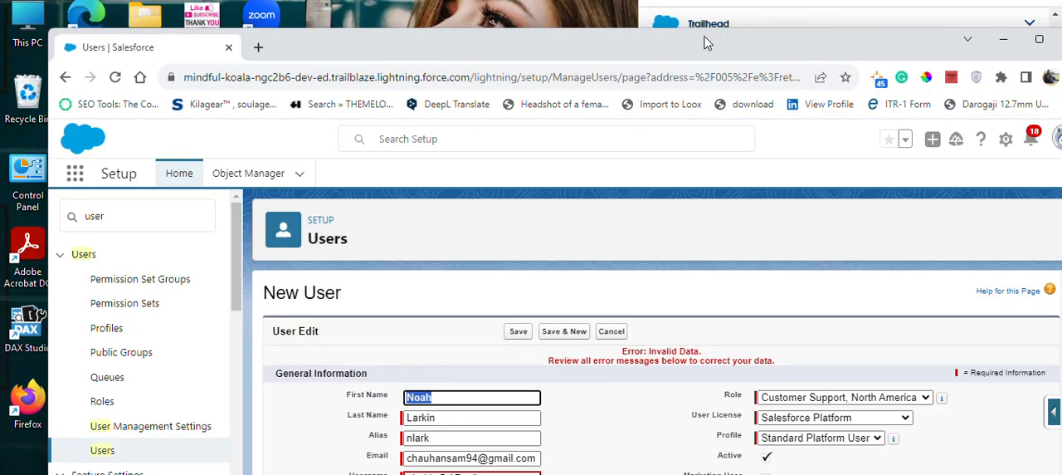
double_click(707, 47)
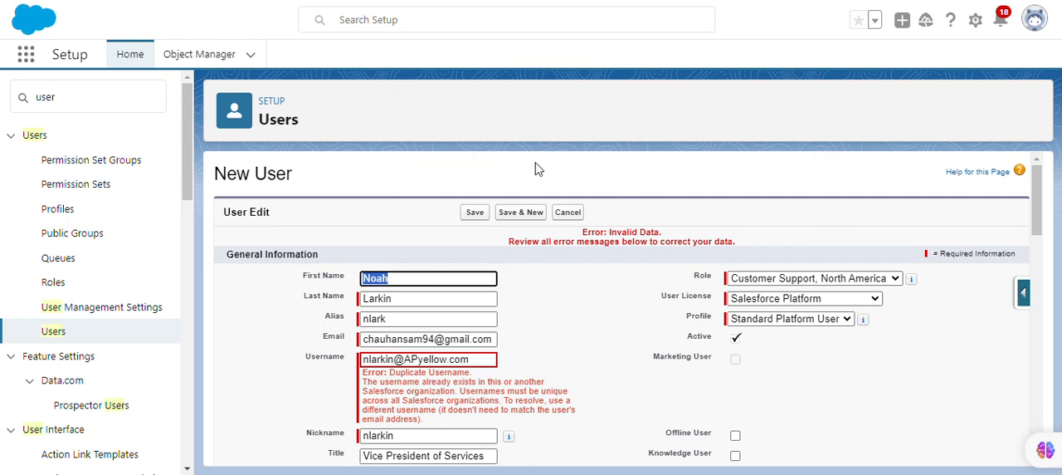
scroll(474, 155, "down", 1)
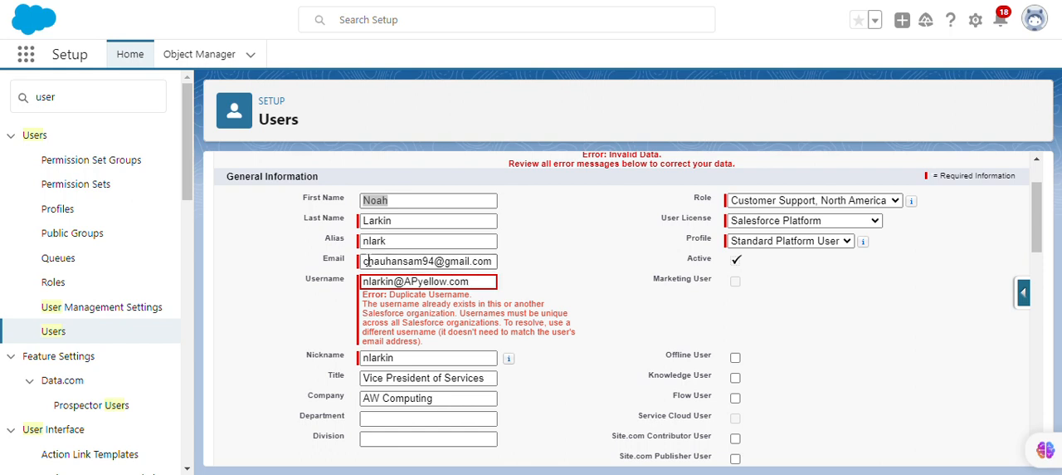
left_click_drag(362, 261, 500, 266)
key("ctrl+c")
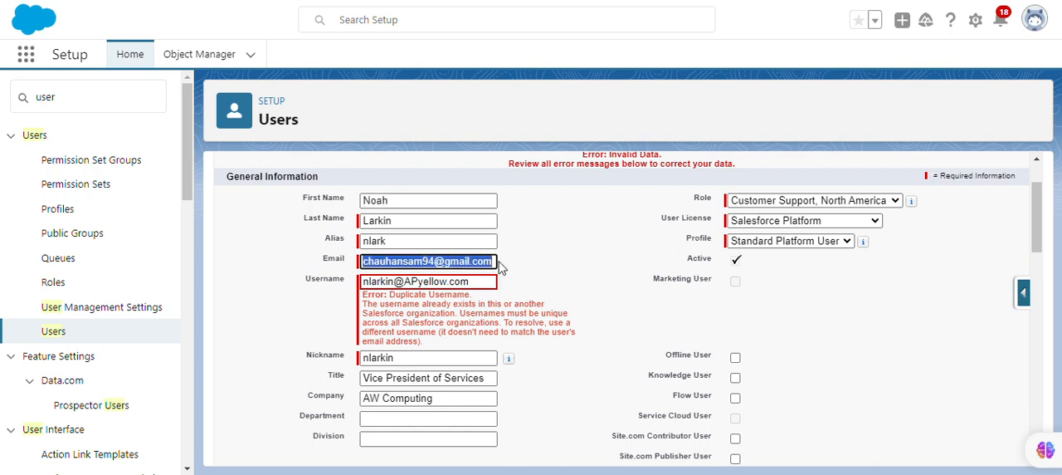
left_click(467, 279)
scroll(396, 277, "down", 2)
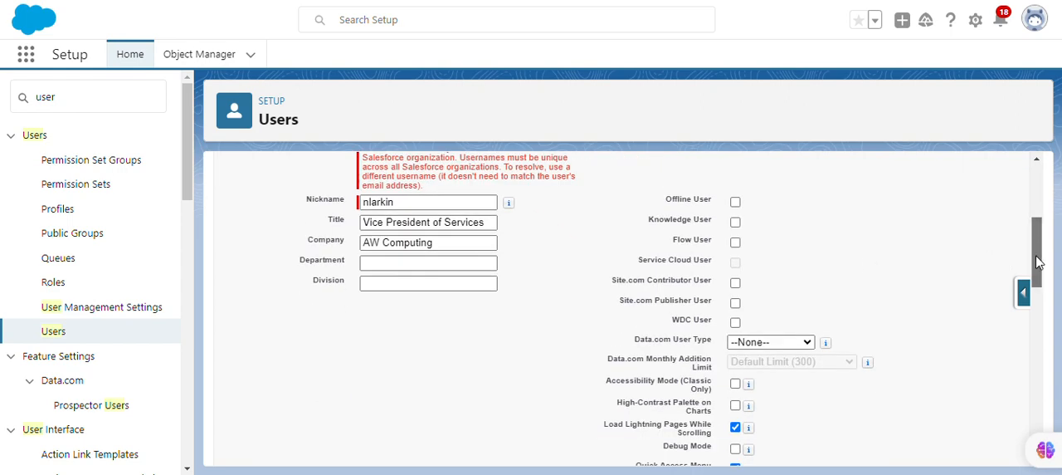
key("ctrl+a")
key("ctrl+v")
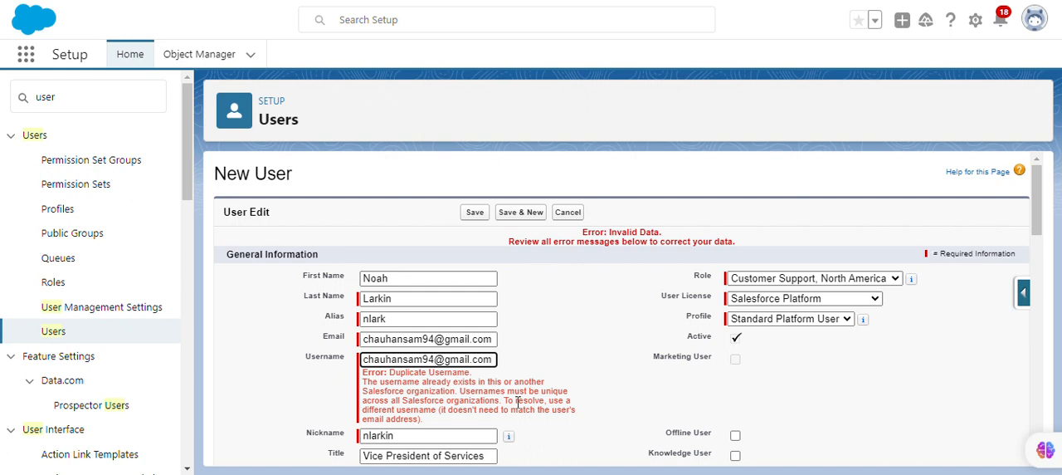
Insert 45 directly before the @ sign in the username and save the new user.
type("45")
left_click(609, 379)
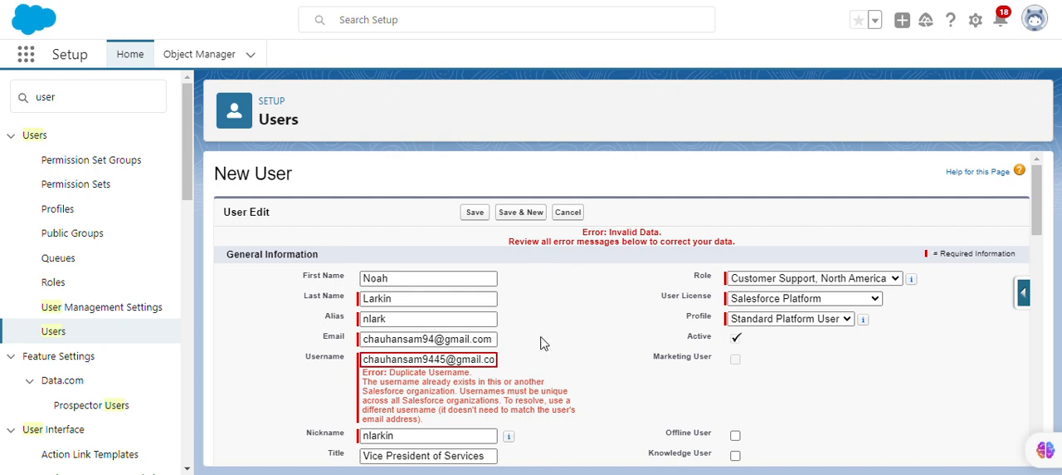
left_click(478, 215)
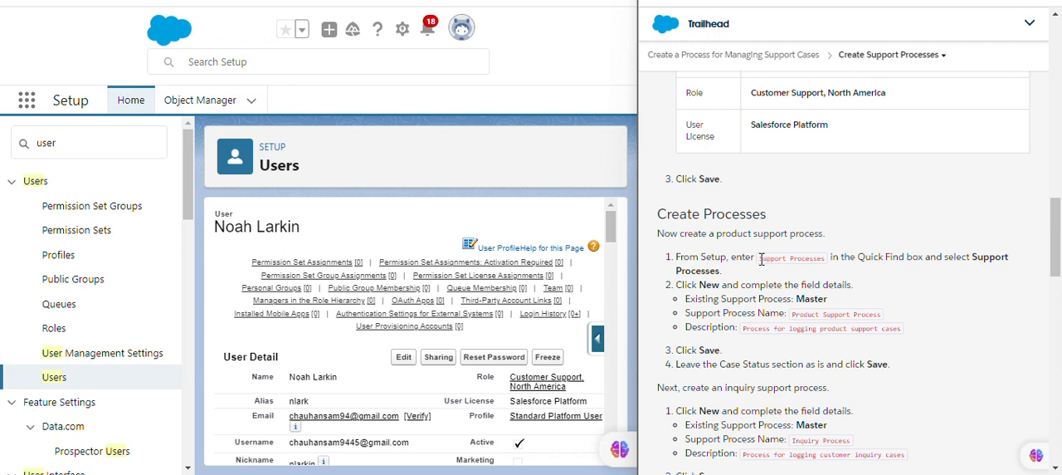
Find Support Processes in Setup with the Quick Find search and open its page.
left_click_drag(761, 260, 826, 267)
key("ctrl+c")
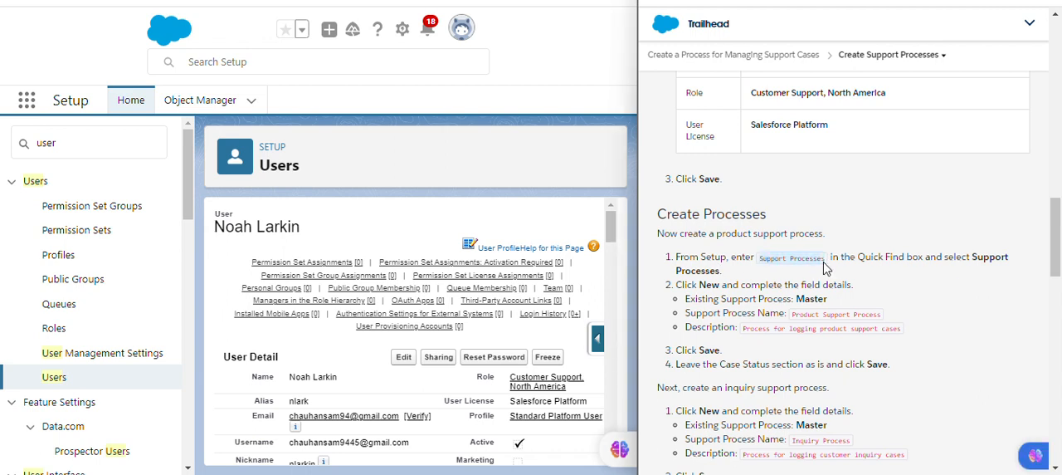
double_click(79, 148)
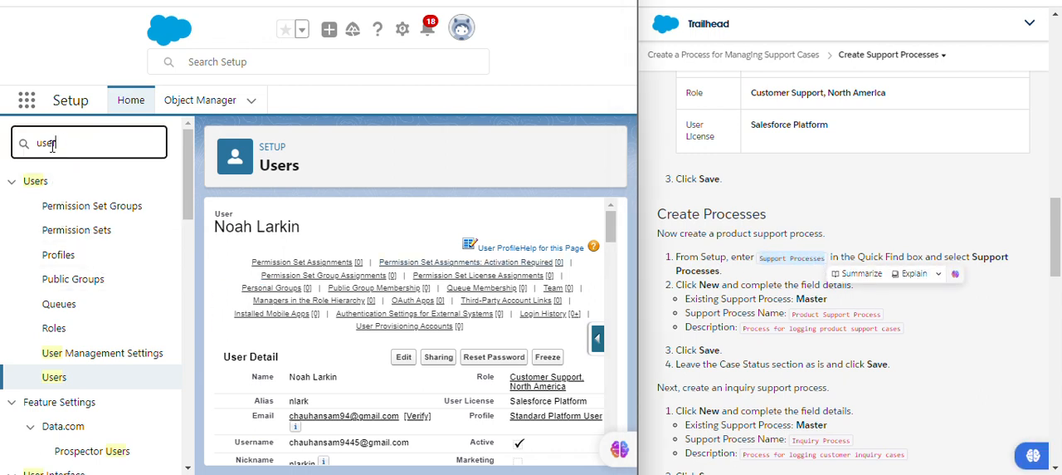
key("ctrl+v")
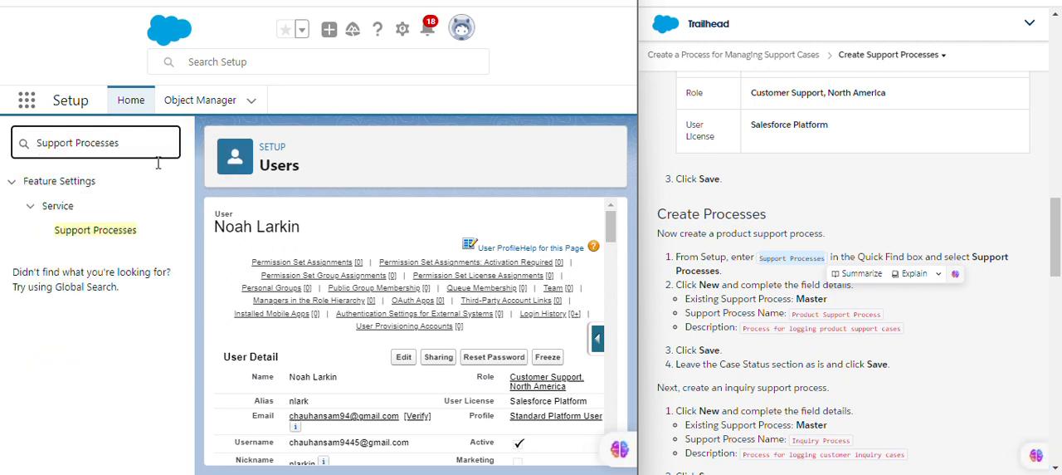
left_click(107, 231)
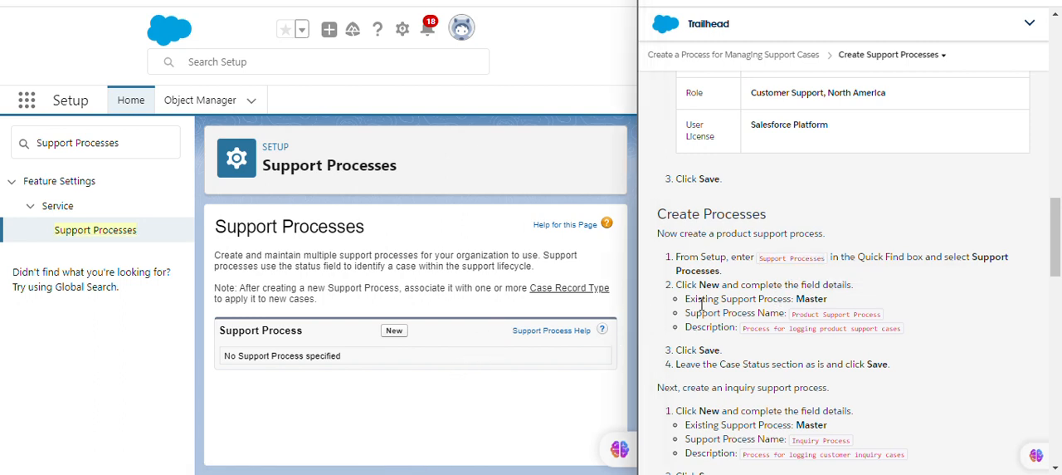
Start a new support process and name it Product Support Process.
left_click(405, 332)
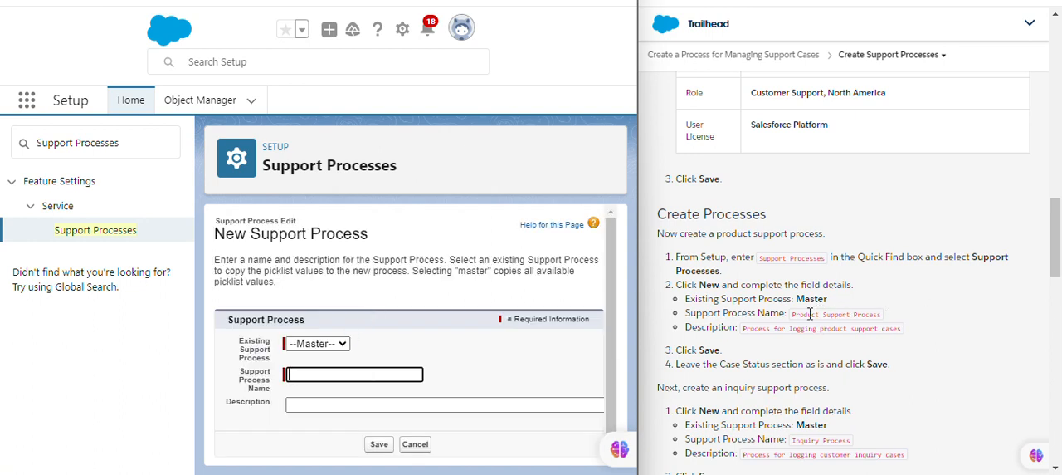
left_click_drag(791, 317, 883, 317)
key("ctrl+c")
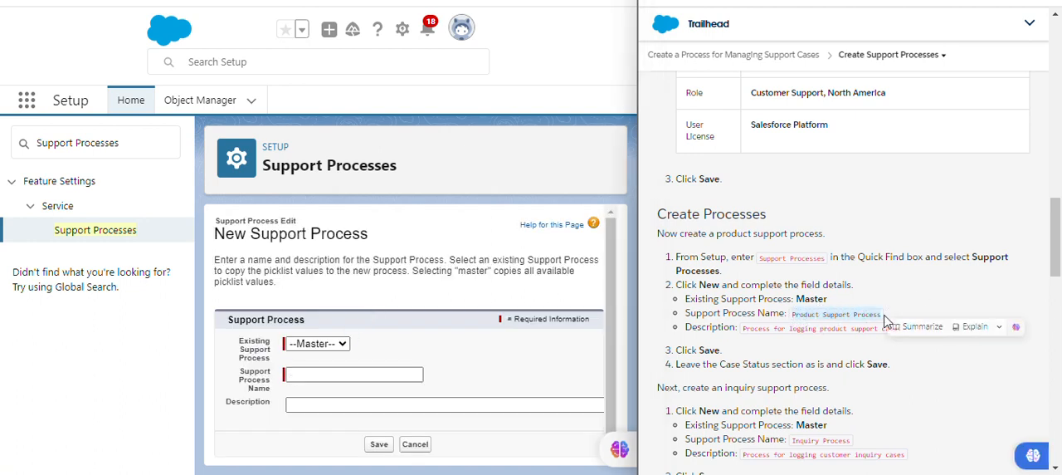
left_click(303, 374)
key("ctrl+v")
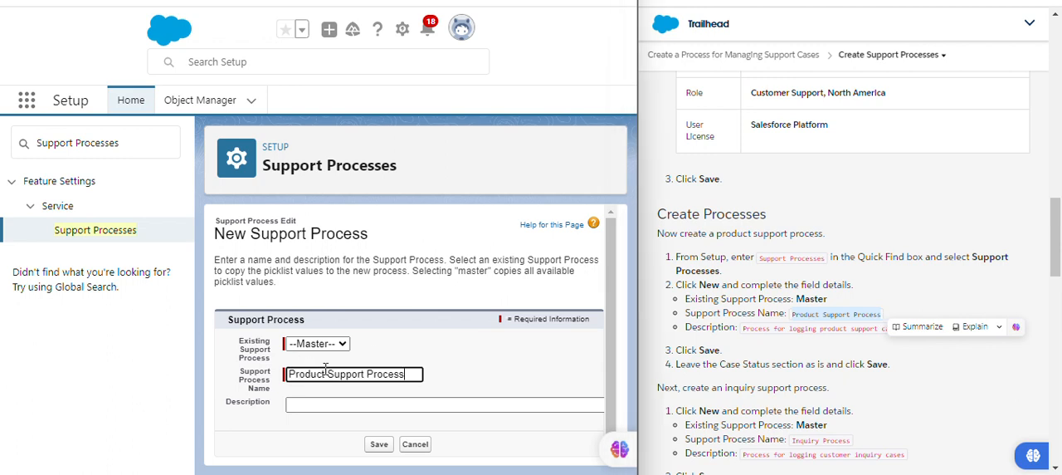
left_click(495, 364)
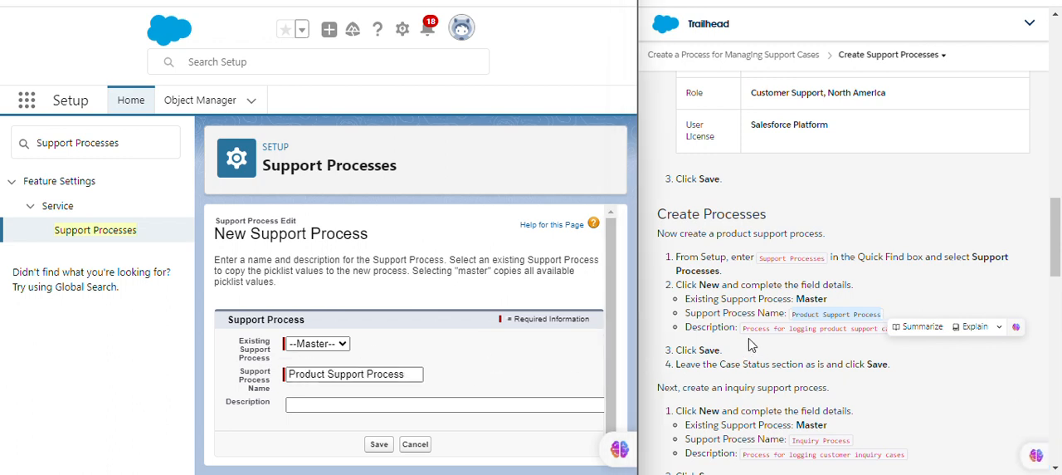
Set the new support process's description to "Process for logging product support cases".
left_click_drag(743, 330, 884, 359)
left_click(883, 358)
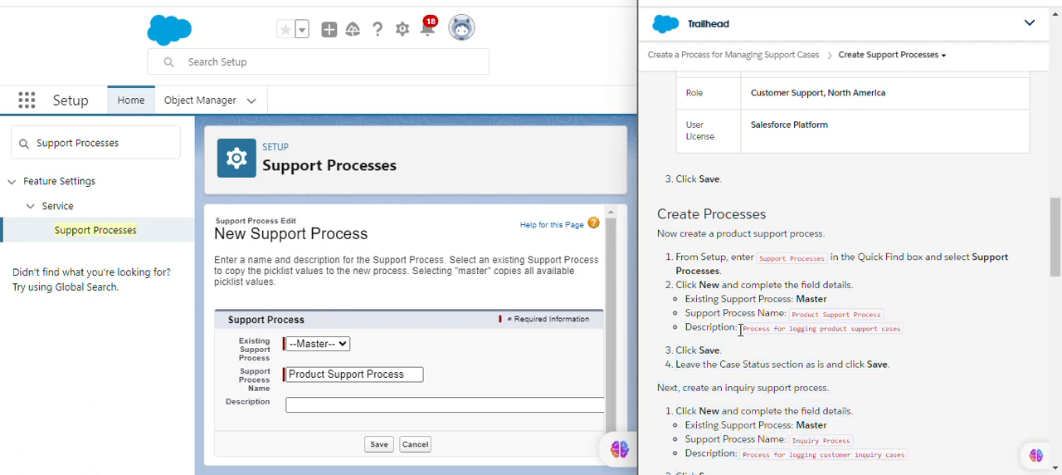
left_click_drag(744, 327, 928, 336)
key("ctrl+c")
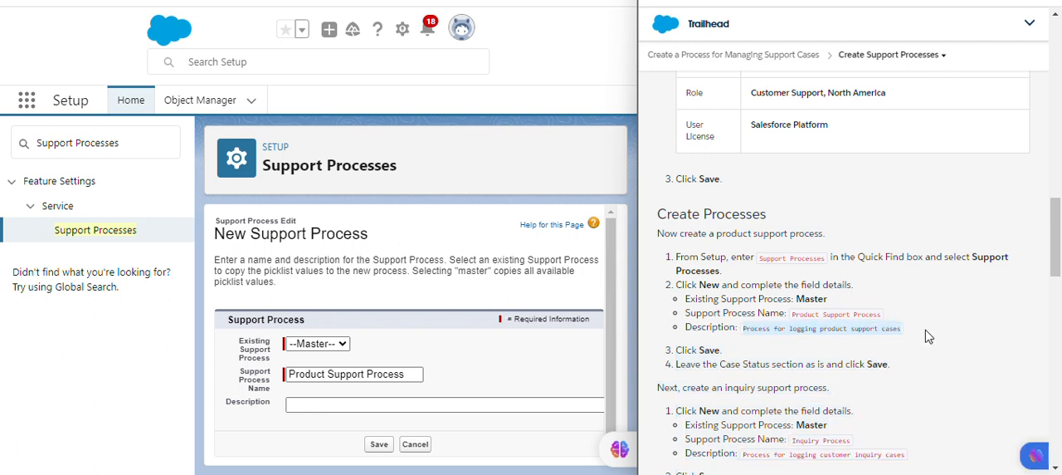
left_click(306, 402)
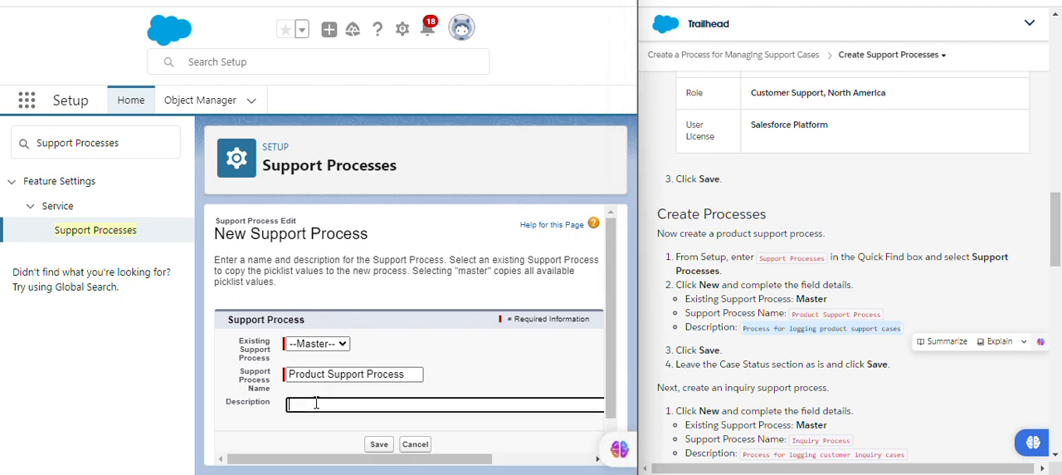
key("ctrl+v")
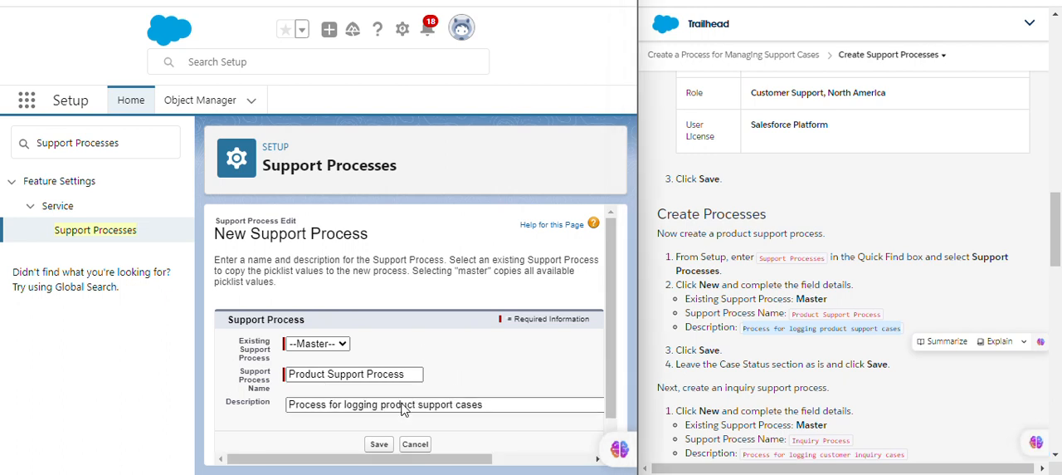
Save the product support process, keeping its Case Status selections and the default status as they are.
left_click(378, 444)
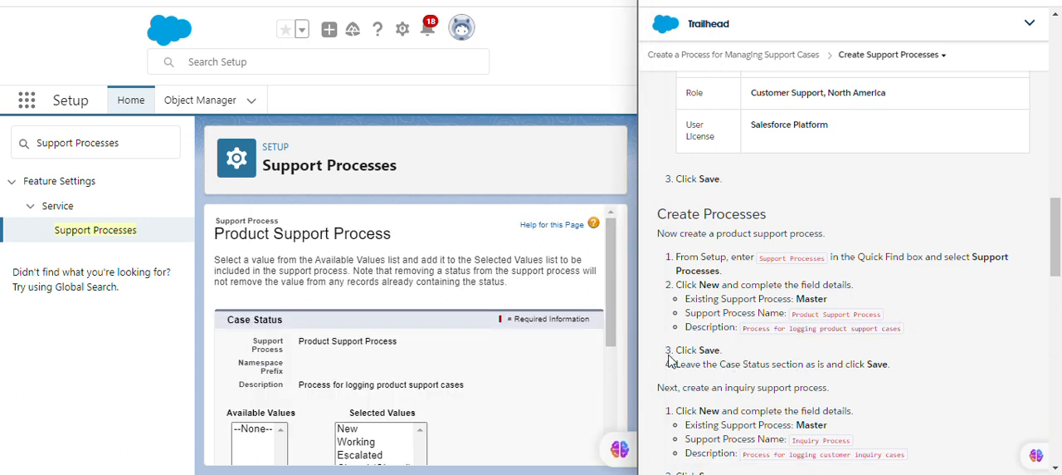
scroll(624, 353, "down", 1)
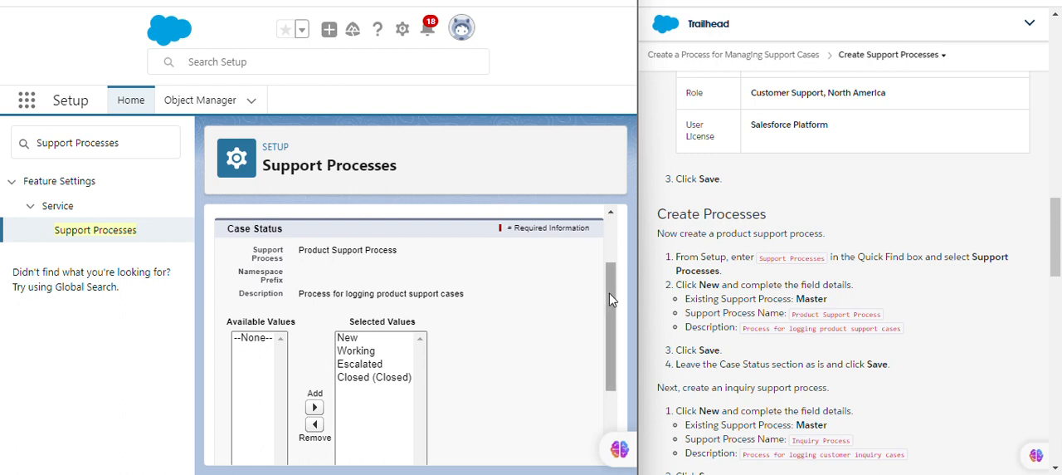
mouse_move(610, 303)
left_mouse_down()
mouse_move(611, 249)
mouse_move(618, 306)
left_mouse_up()
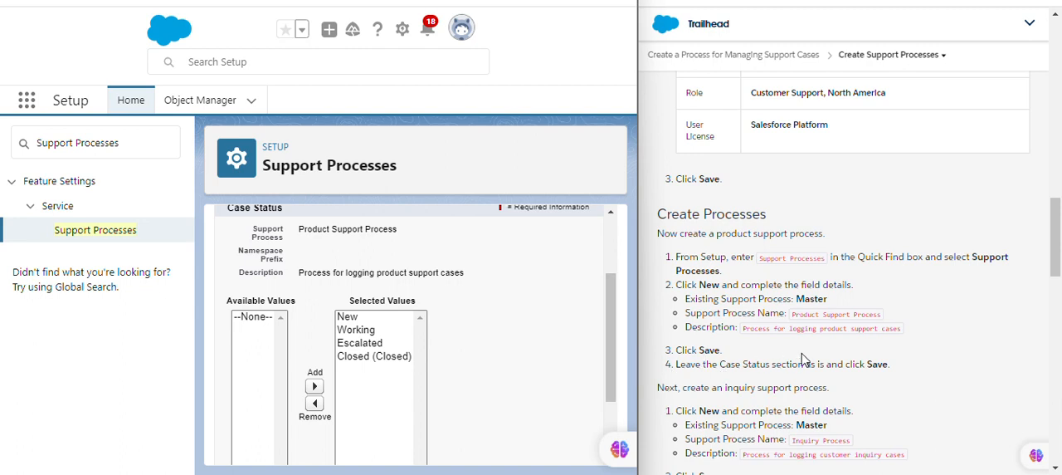
scroll(620, 351, "down", 2)
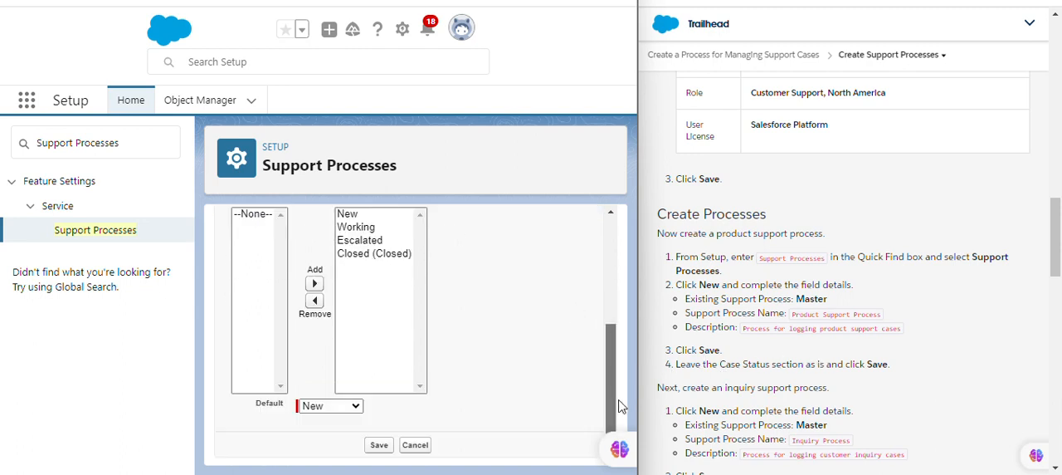
left_click(391, 445)
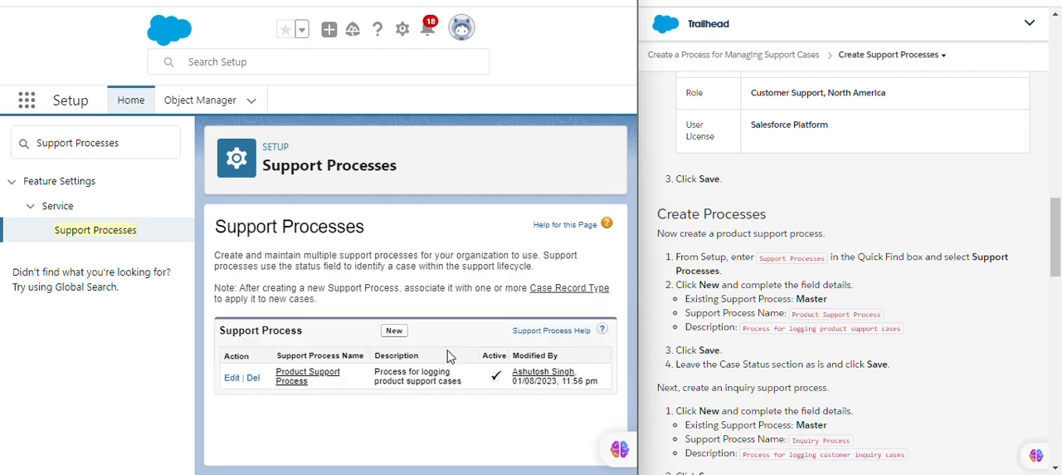
Start another new support process based on Master and name it Inquiry Process.
left_click(391, 335)
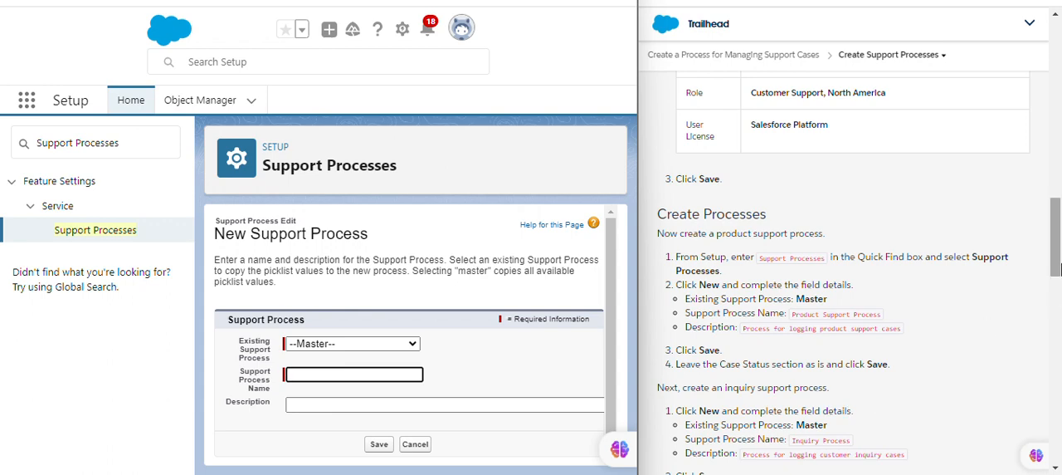
left_click_drag(1058, 263, 1057, 308)
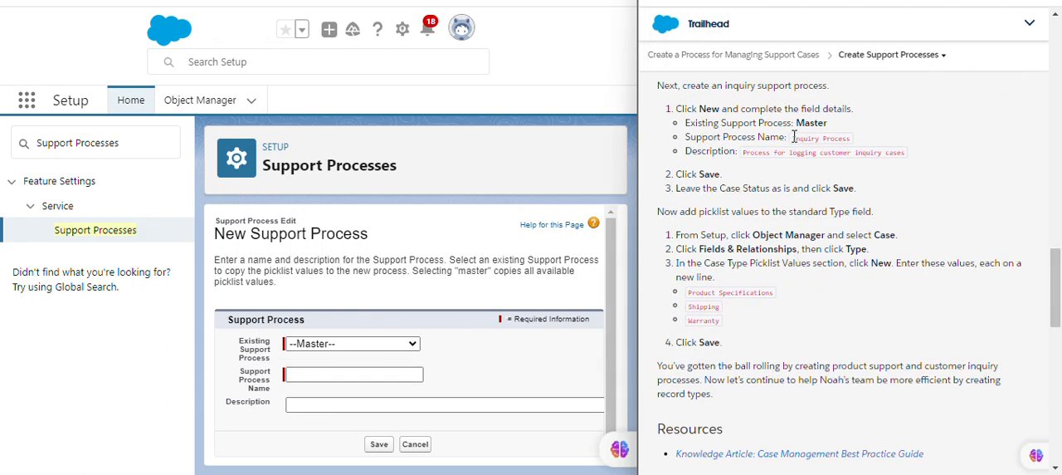
left_click_drag(795, 137, 847, 140)
key("ctrl+c")
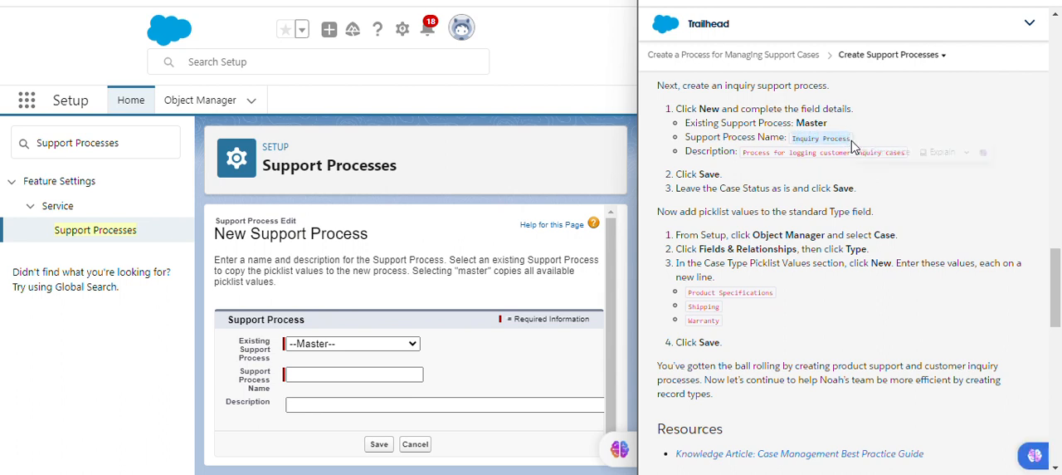
left_click(306, 377)
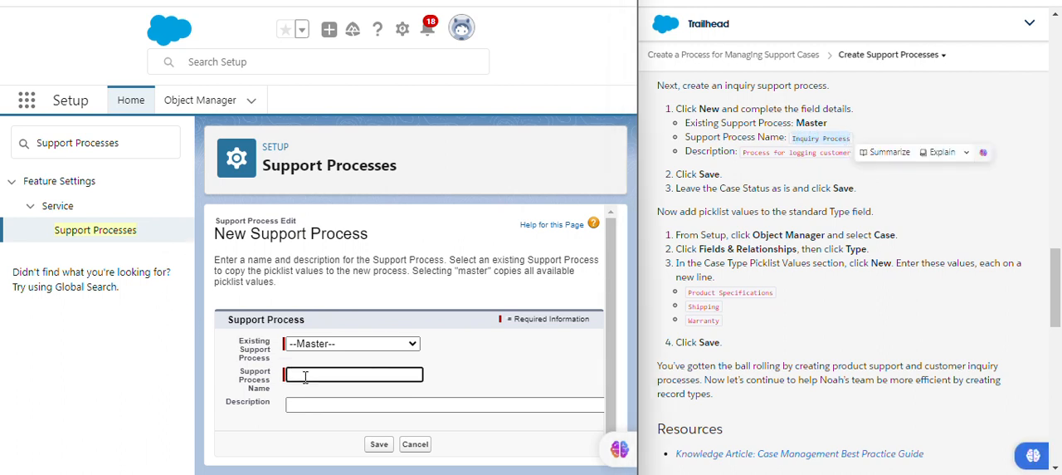
key("ctrl+v")
Set the inquiry process's description to "Process for logging customer inquiry cases".
left_click(802, 177)
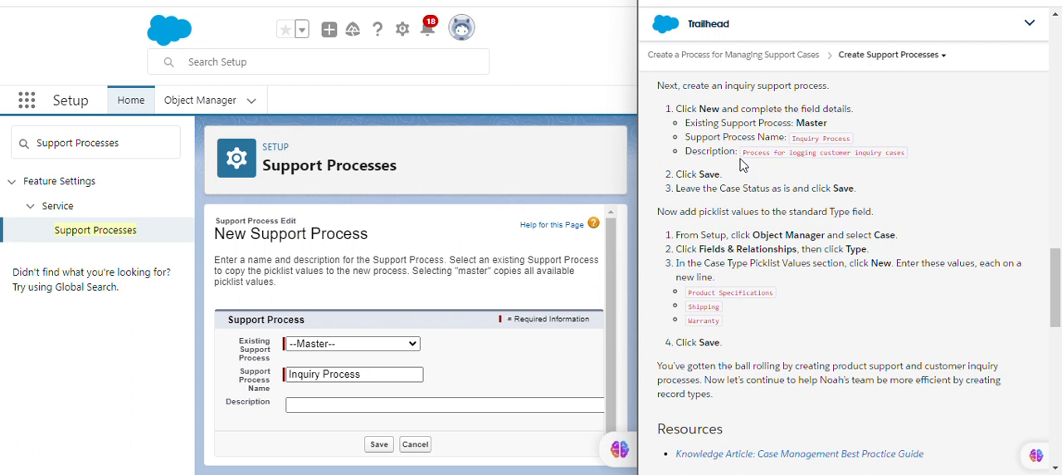
left_click_drag(751, 153, 892, 153)
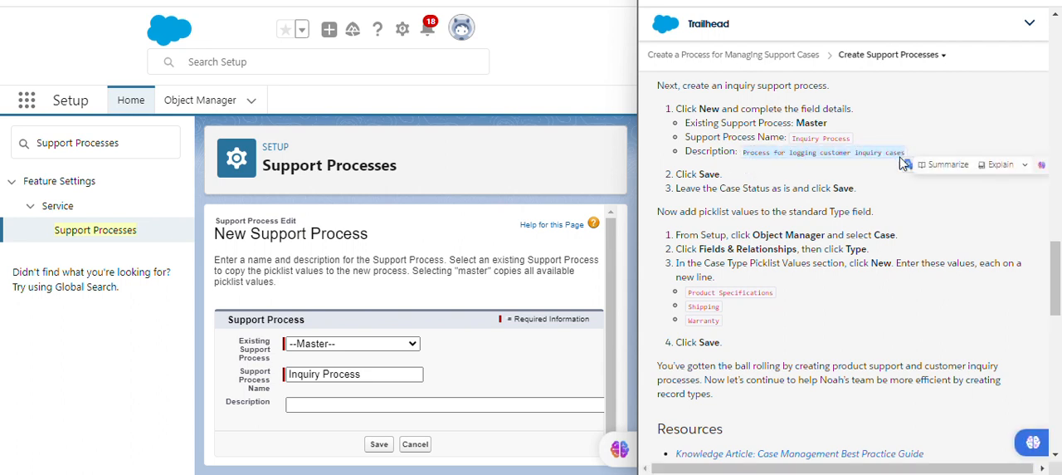
left_click(310, 404)
type("Process for logging customer inquiry cases")
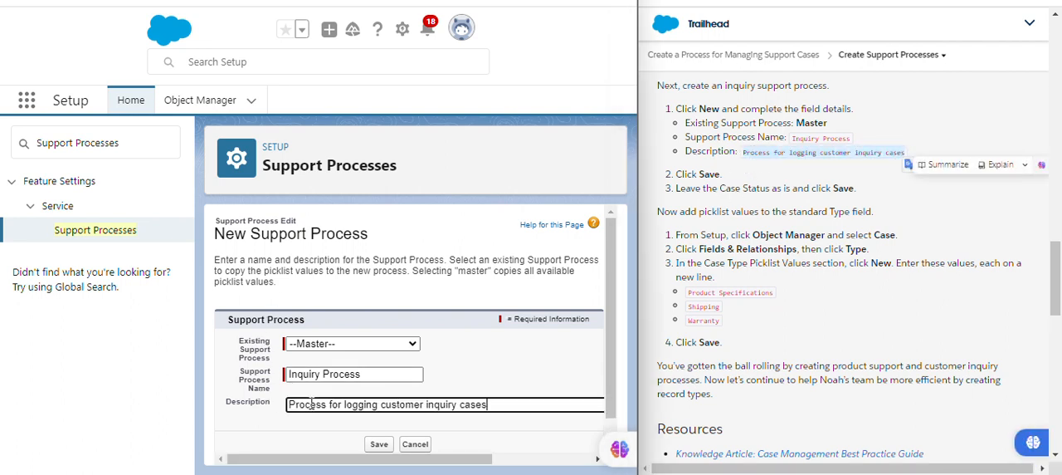
left_click(532, 352)
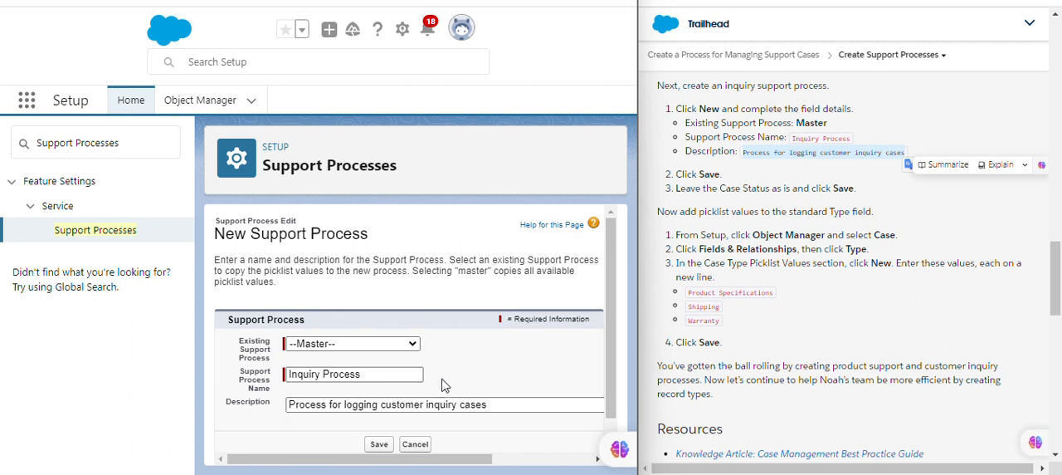
Save the inquiry process, leaving its Case Status section as it is.
left_click(373, 445)
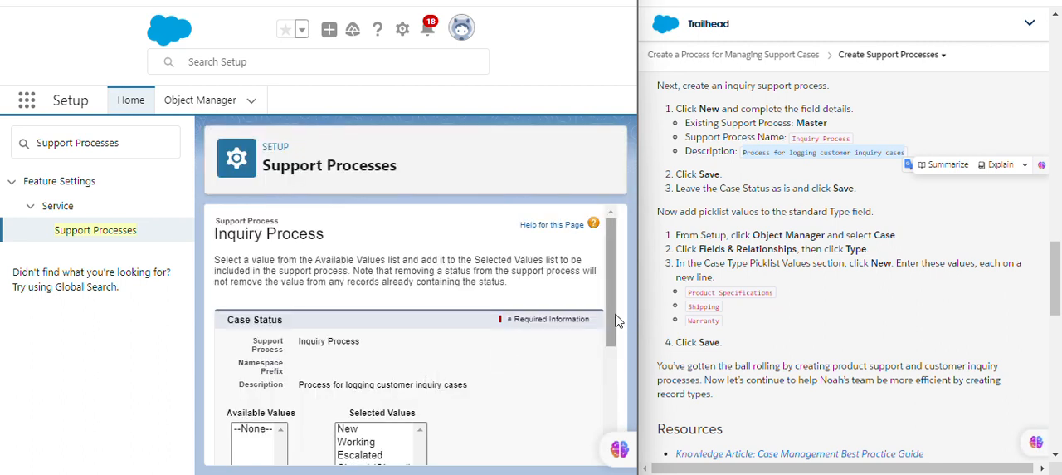
scroll(608, 286, "down", 5)
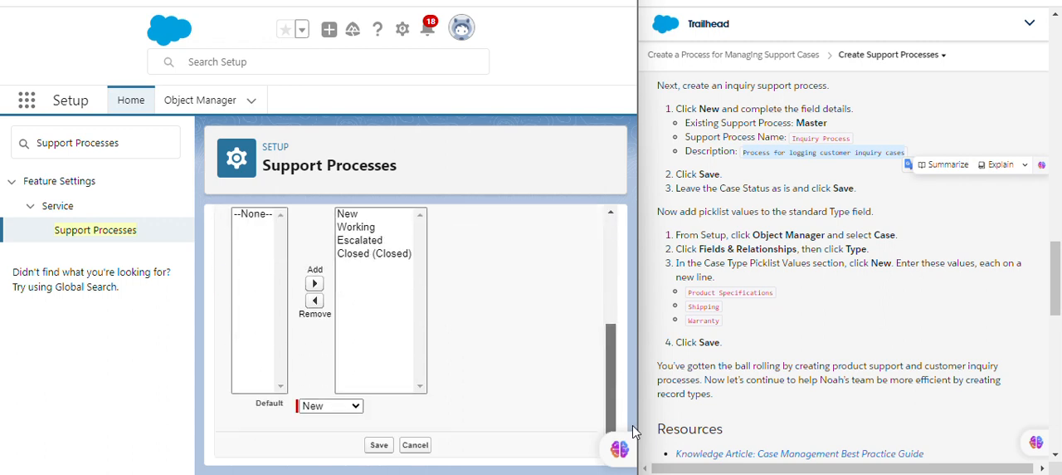
left_click(375, 446)
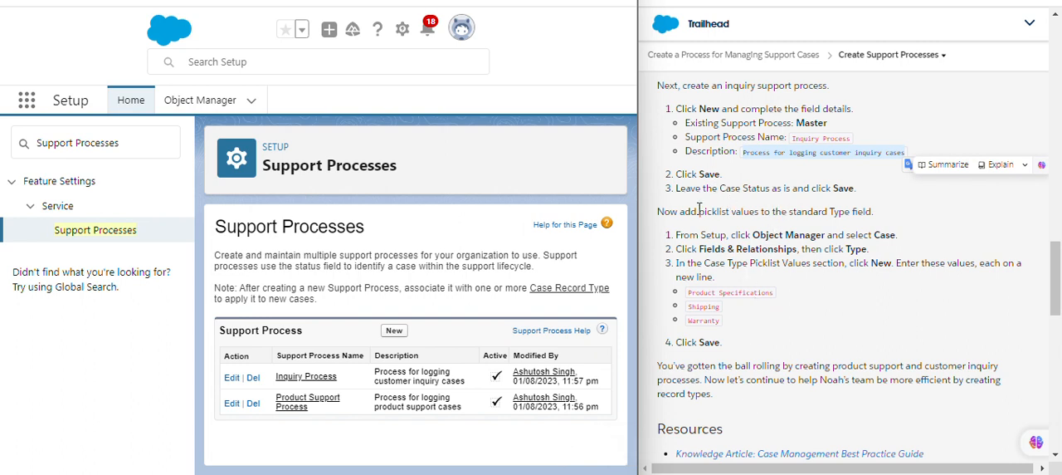
Search the Object Manager for "case" and open the Case object.
left_click(732, 227)
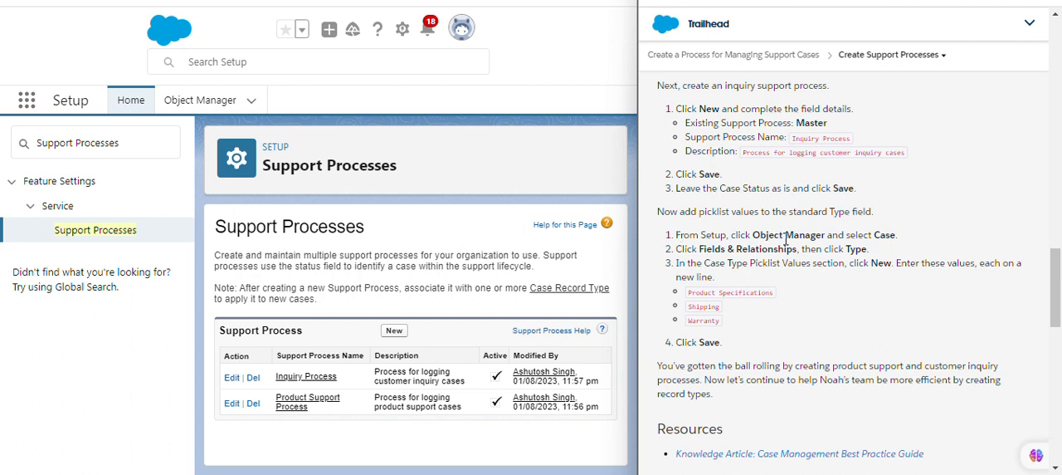
left_click(200, 100)
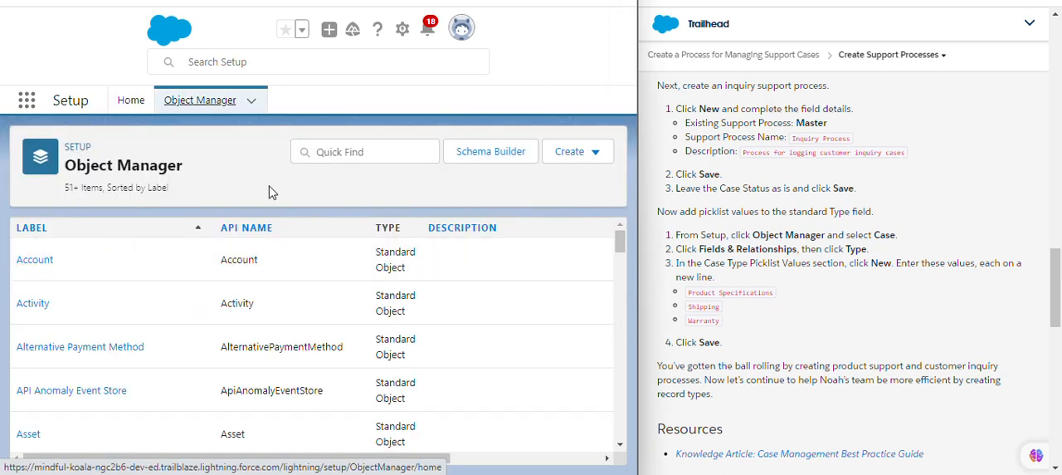
left_click(335, 163)
type("cas")
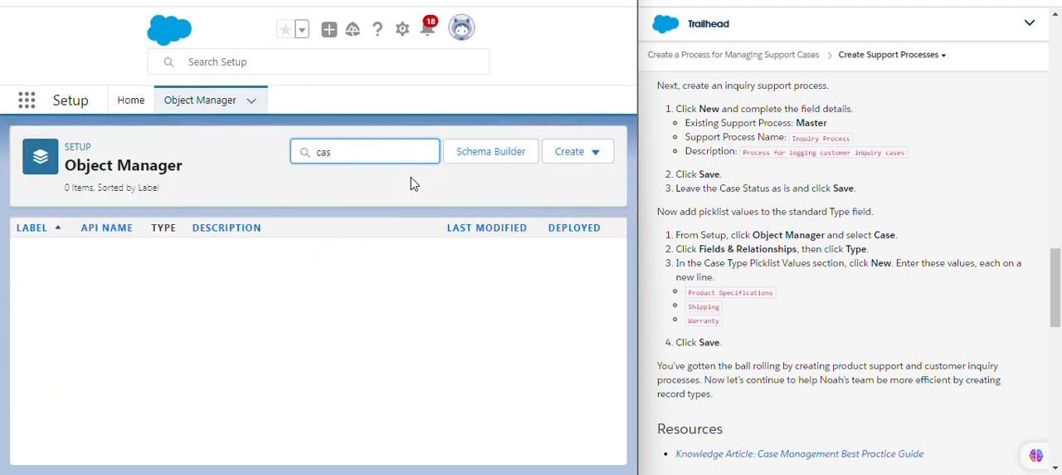
type("wee")
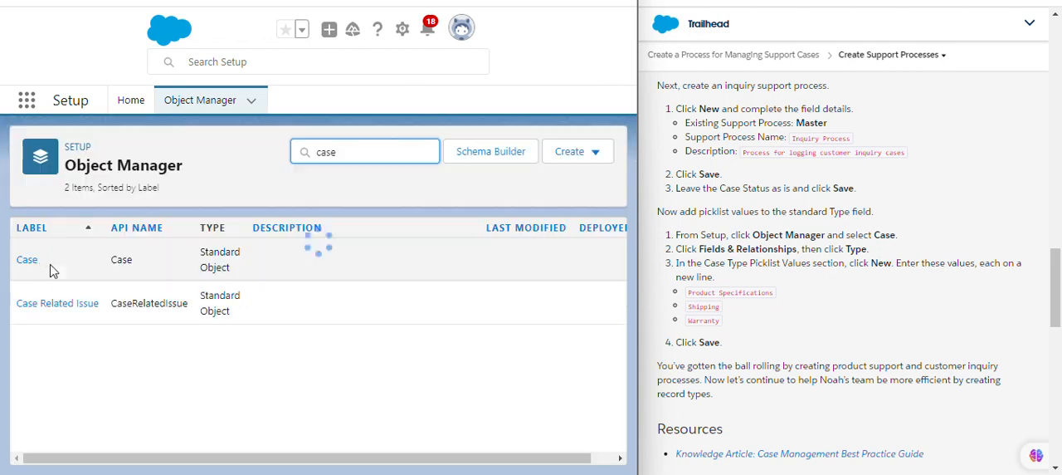
left_click(27, 262)
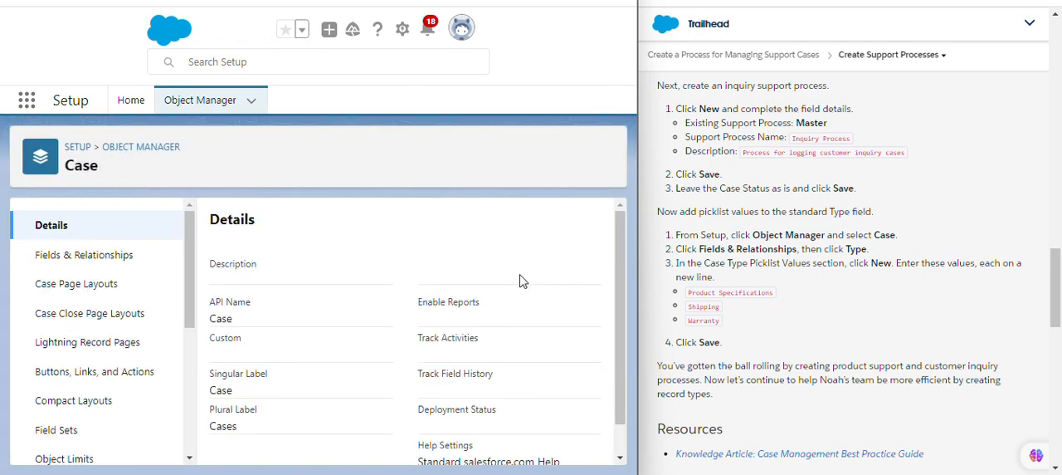
Search the Case object's fields and relationships for "type" and open the Type field.
left_click(112, 257)
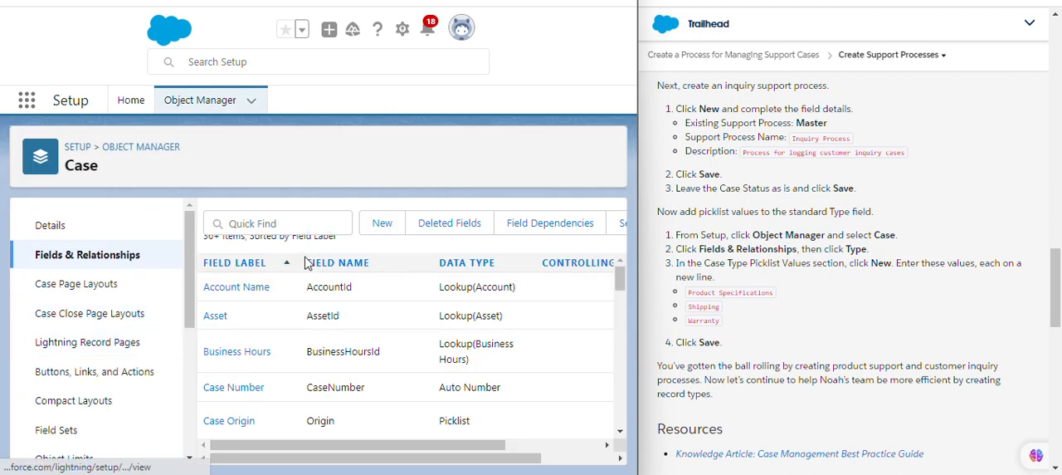
left_click(322, 224)
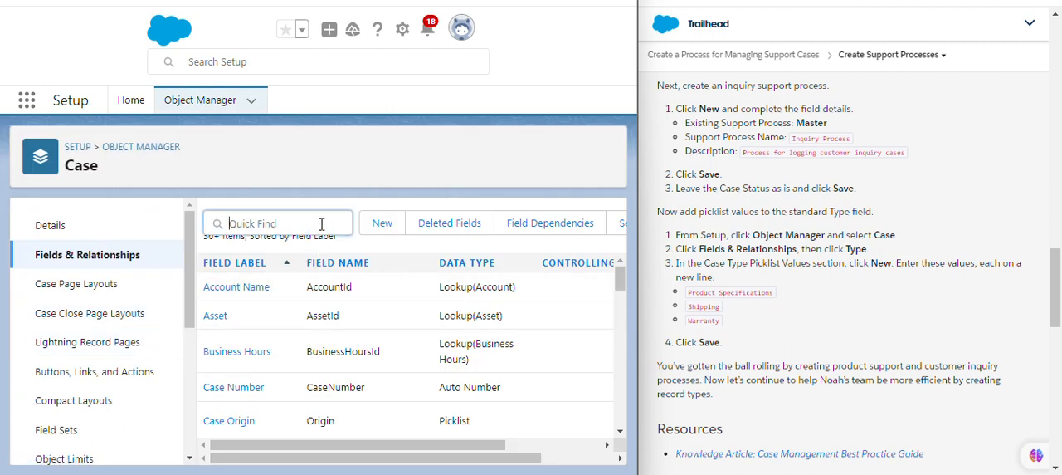
type("ty")
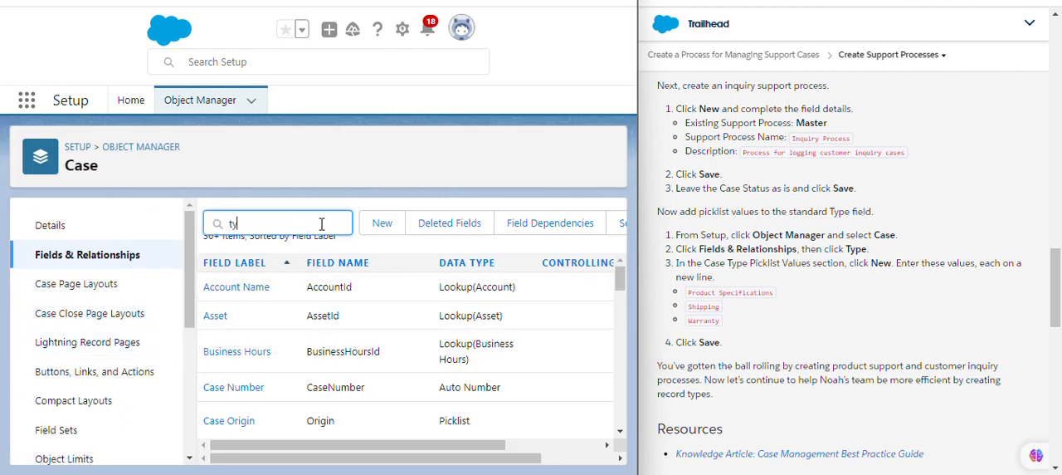
type("pe")
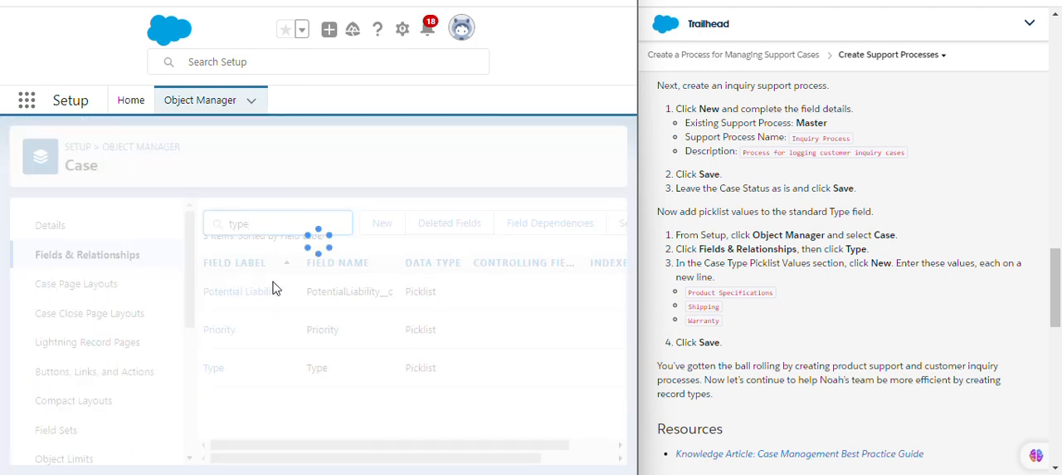
left_click(215, 291)
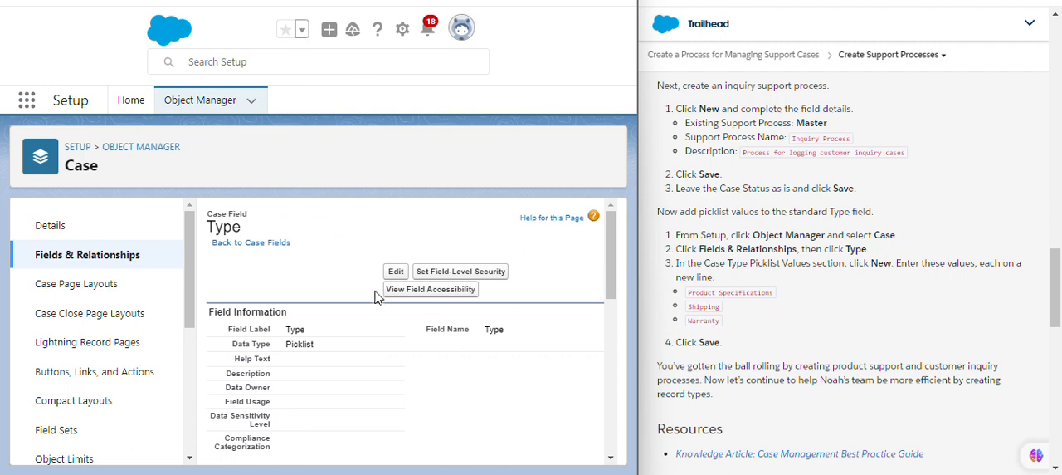
Enter Product Specifications, Shipping and Warranty on separate lines as new Case Type picklist values.
scroll(607, 273, "down", 10)
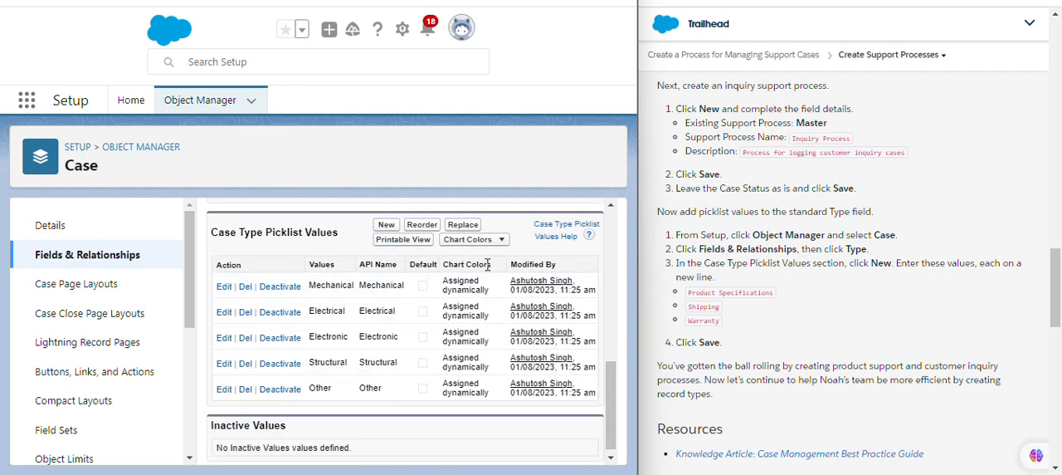
left_click(388, 227)
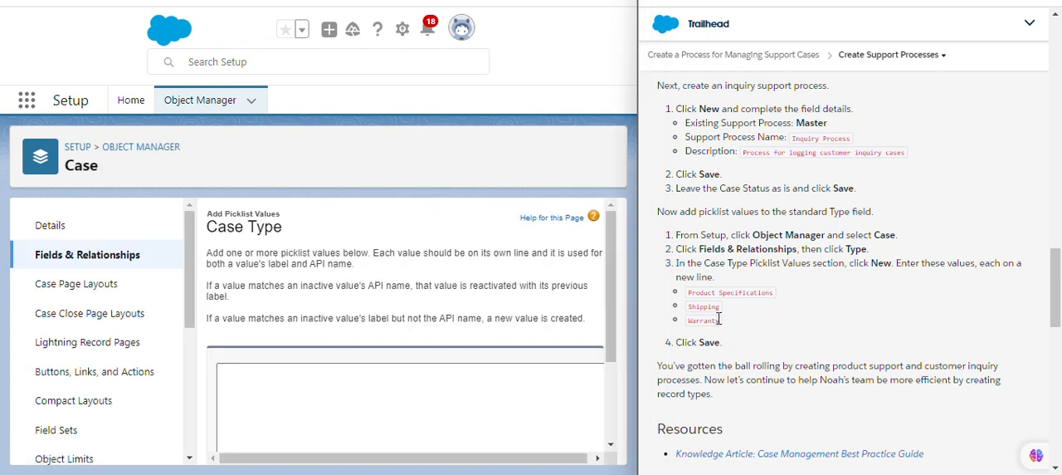
left_click_drag(719, 319, 694, 299)
key("ctrl+c")
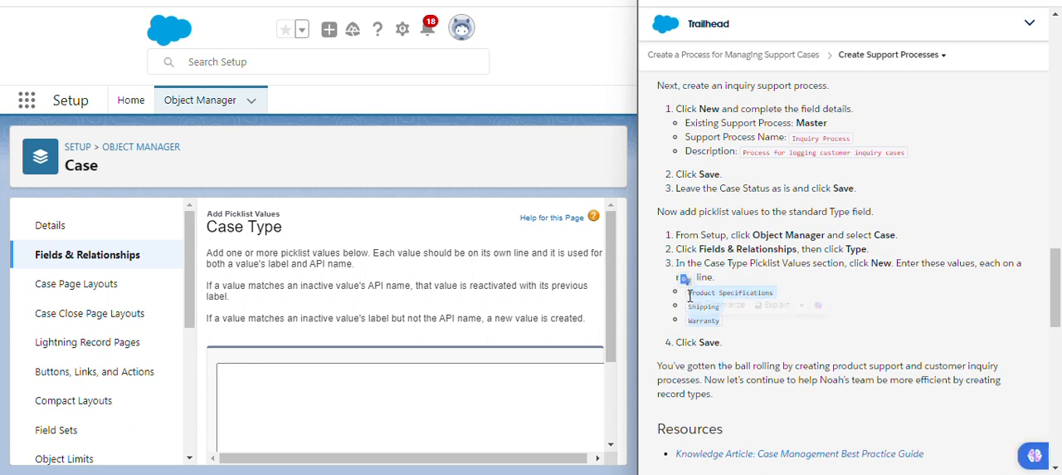
left_click(380, 388)
key("ctrl+v")
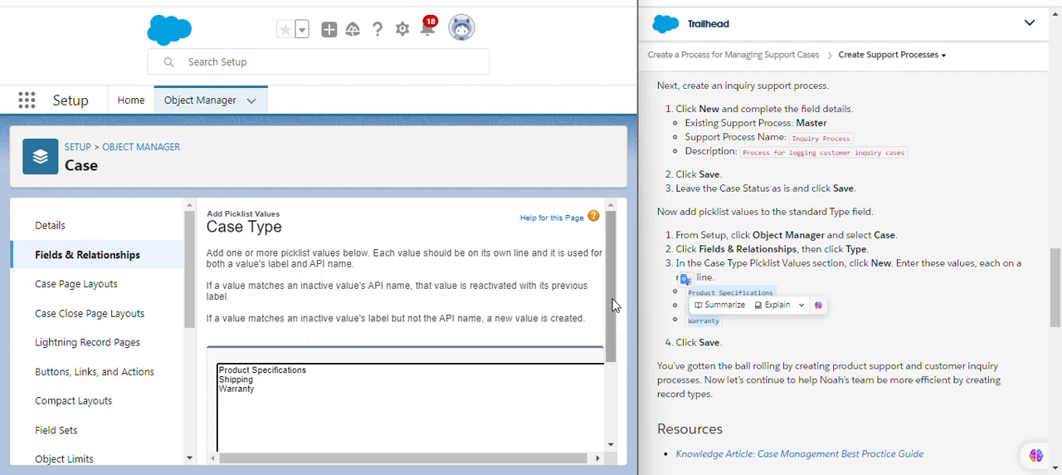
Save the new picklist values and check them at the end of the Case Type Picklist Values list.
left_click_drag(612, 311, 620, 385)
left_click(371, 417)
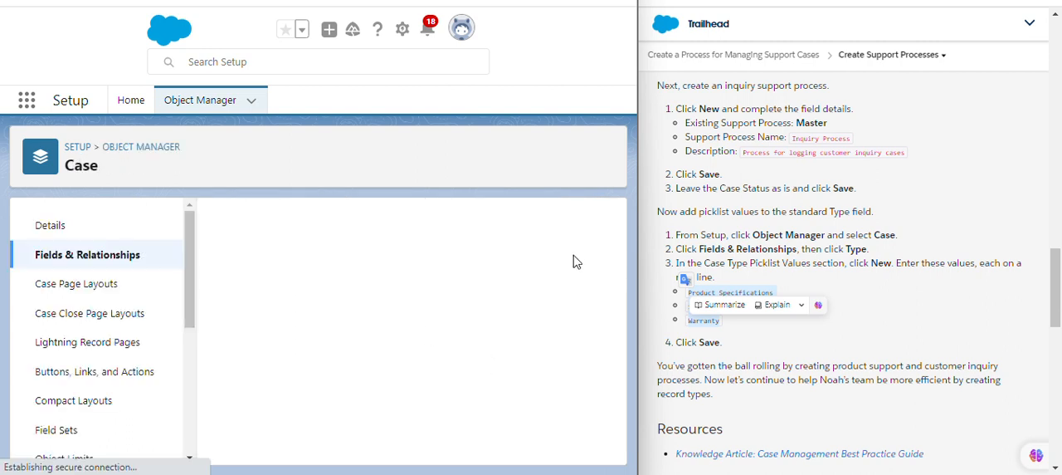
left_click_drag(611, 254, 650, 395)
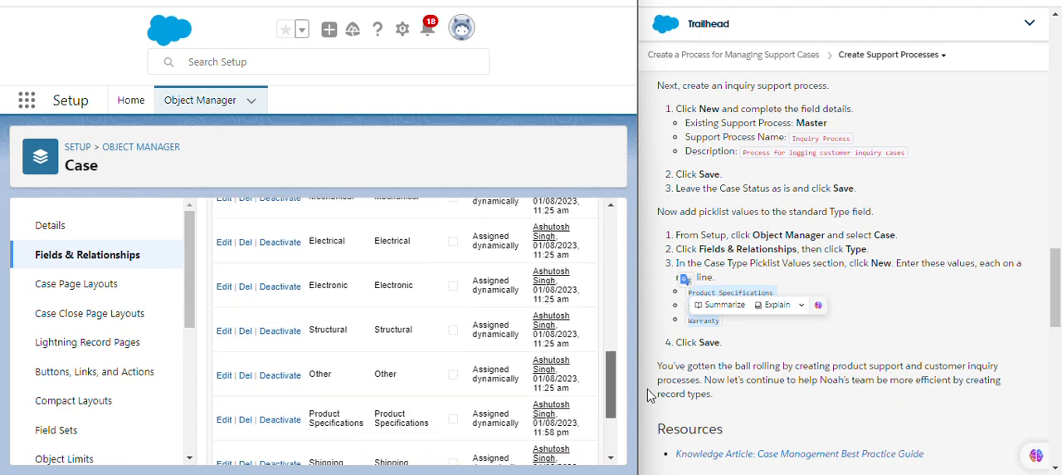
left_click(891, 321)
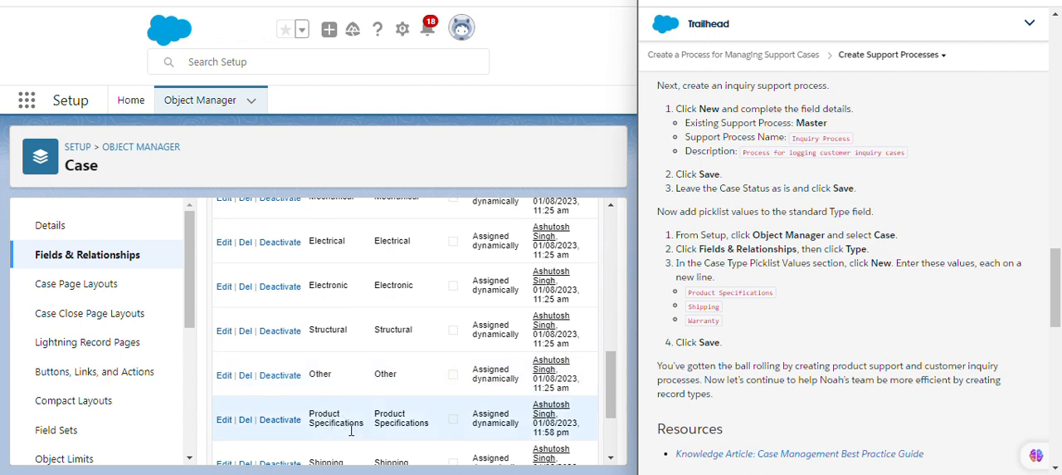
scroll(611, 416, "down", 1)
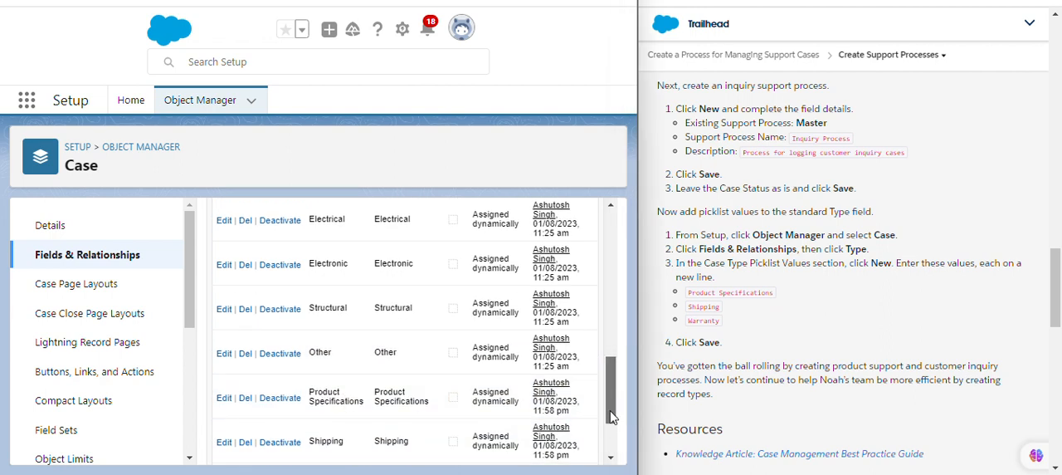
scroll(610, 419, "down", 3)
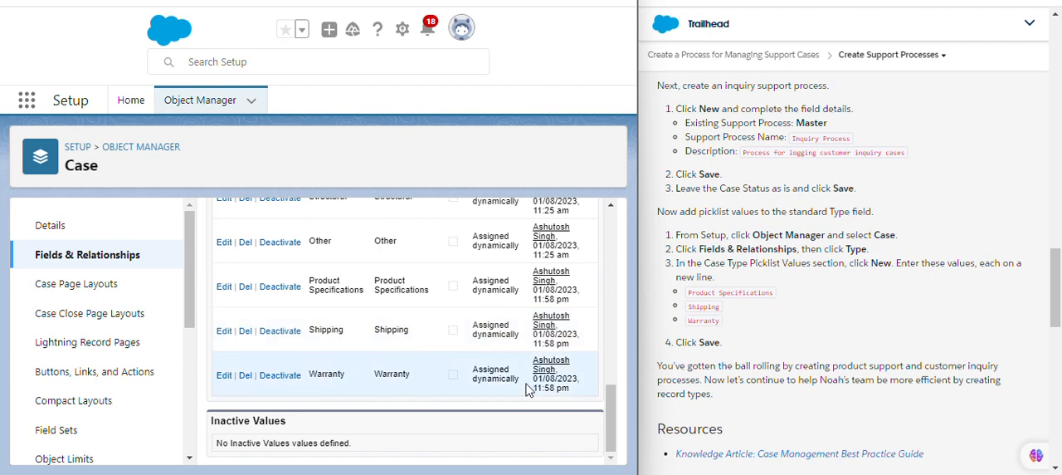
Submit Trailhead's Create Support Processes step for verification against the App Customization Specialist Playground.
left_click_drag(615, 412, 615, 244)
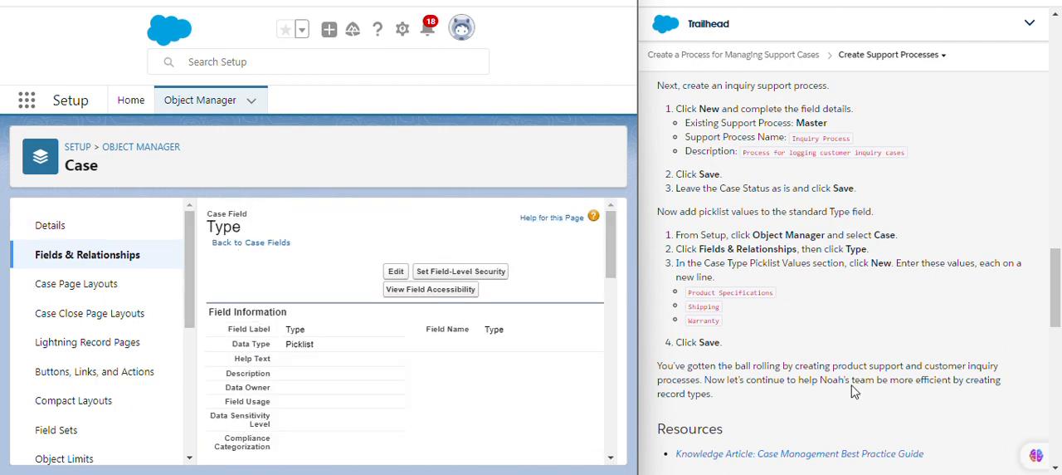
left_click_drag(1058, 312, 1057, 362)
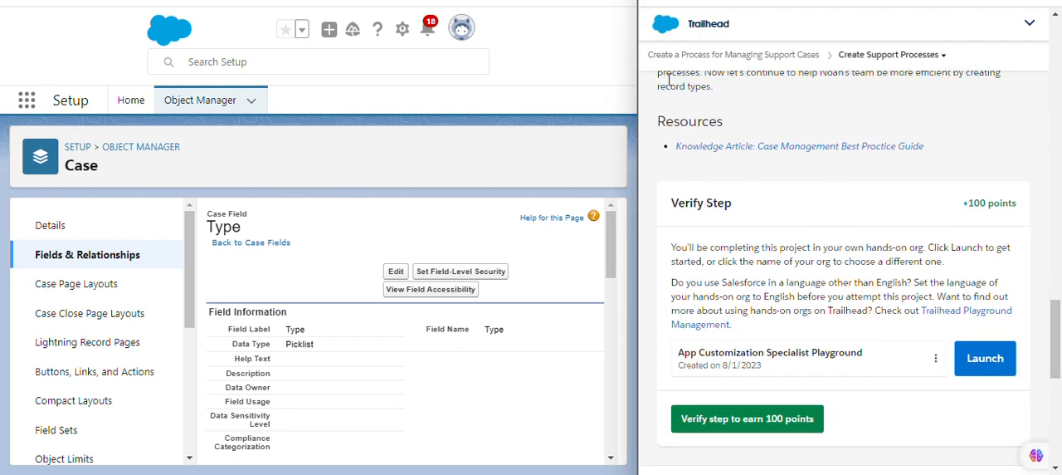
scroll(789, 158, "down", 2)
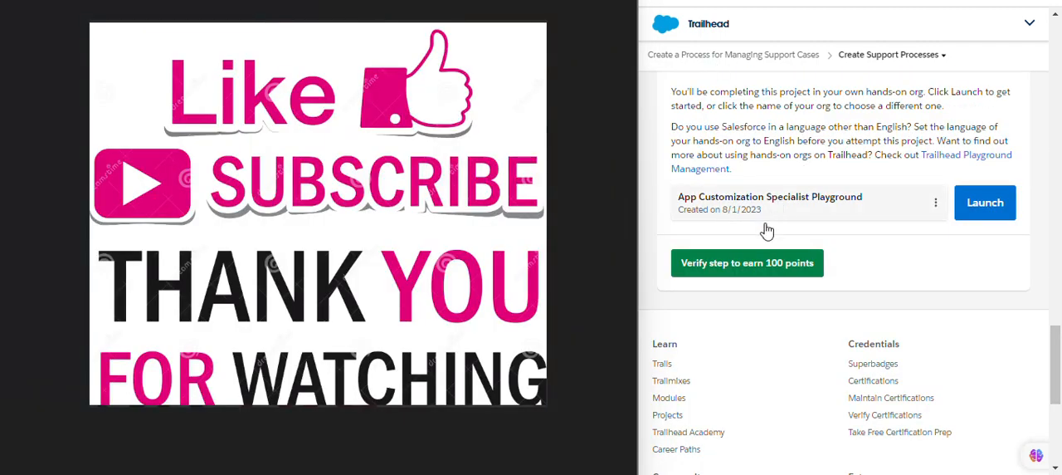
left_click(773, 265)
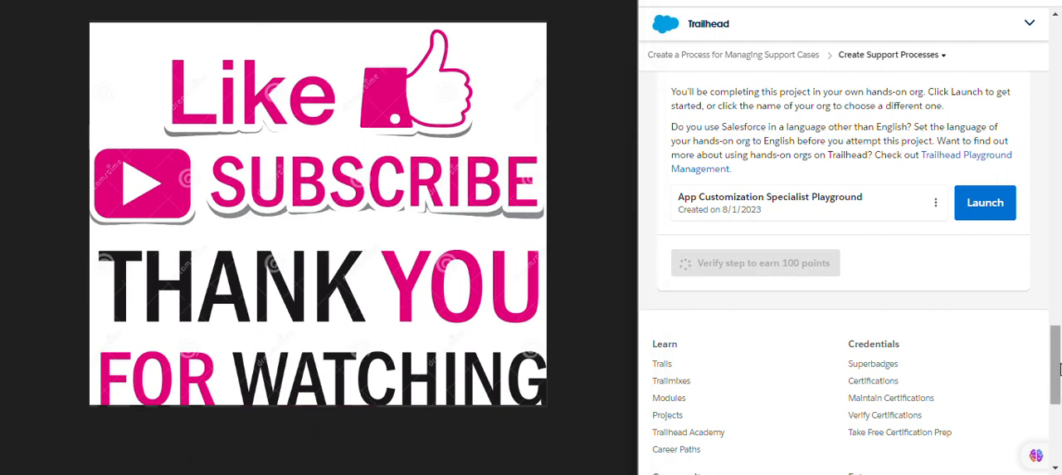
scroll(1057, 373, "down", 2)
scroll(1057, 373, "up", 5)
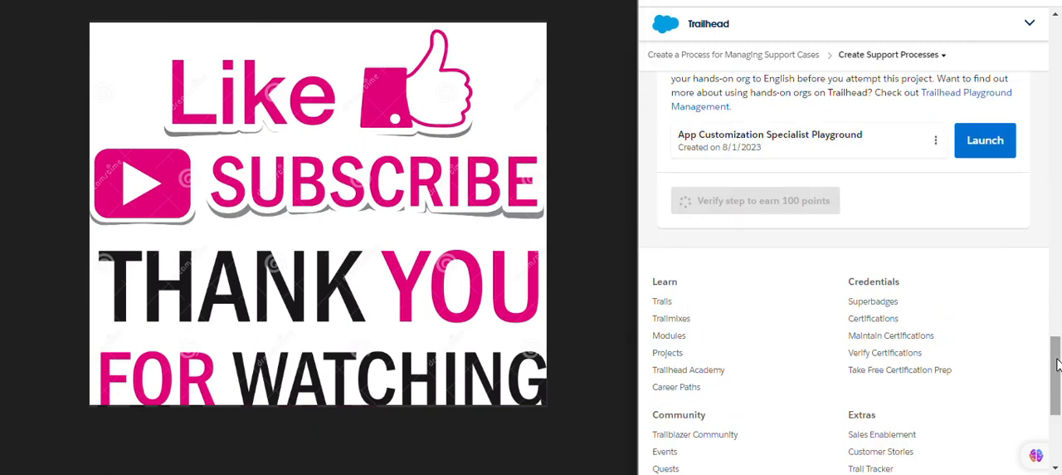
scroll(1057, 373, "down", 2)
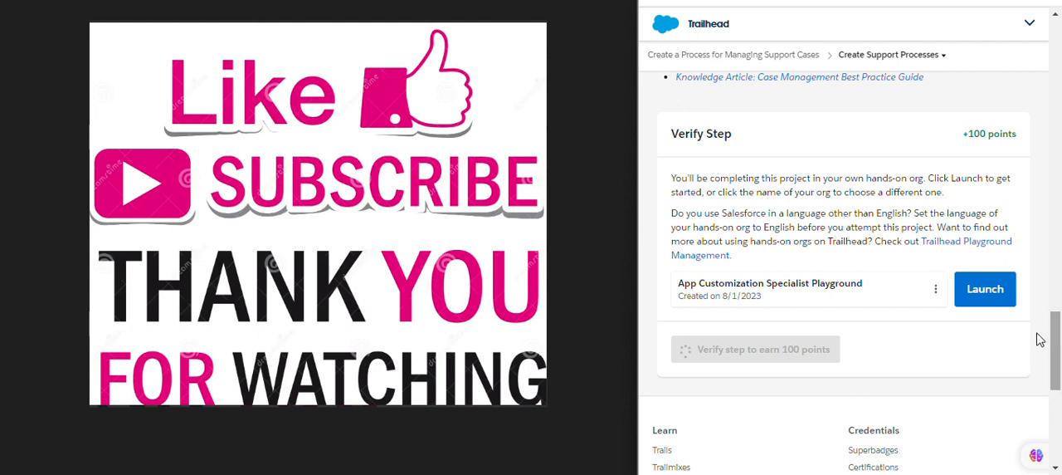